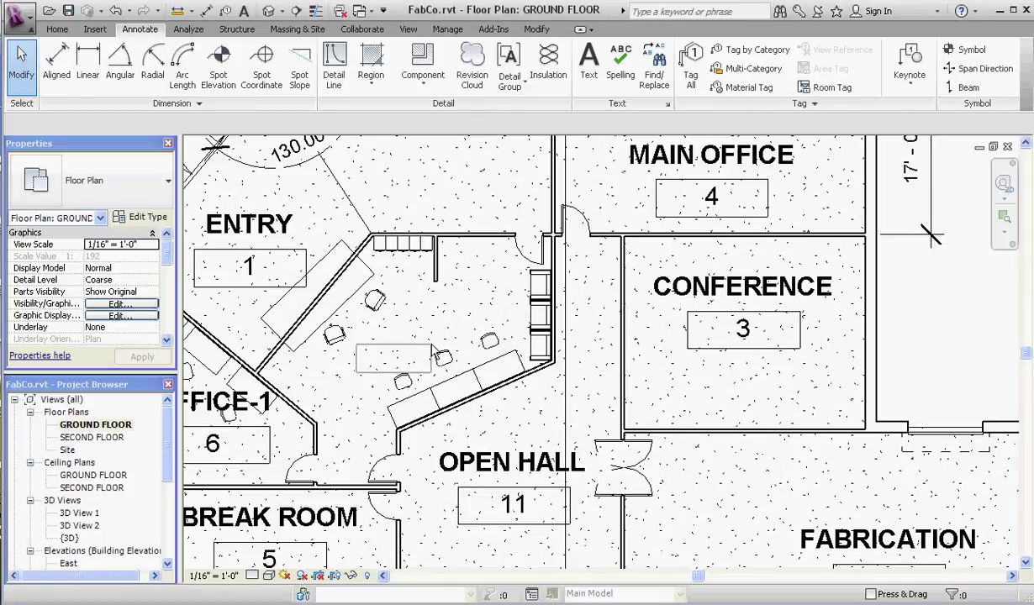
# Pan the ground floor plan toward the entry and zoom in on the chairs near OFFICE-1
pyautogui.moveTo(350, 383); pyautogui.dragTo(487, 384, button='middle')
pyautogui.scroll(5, 282, 335)
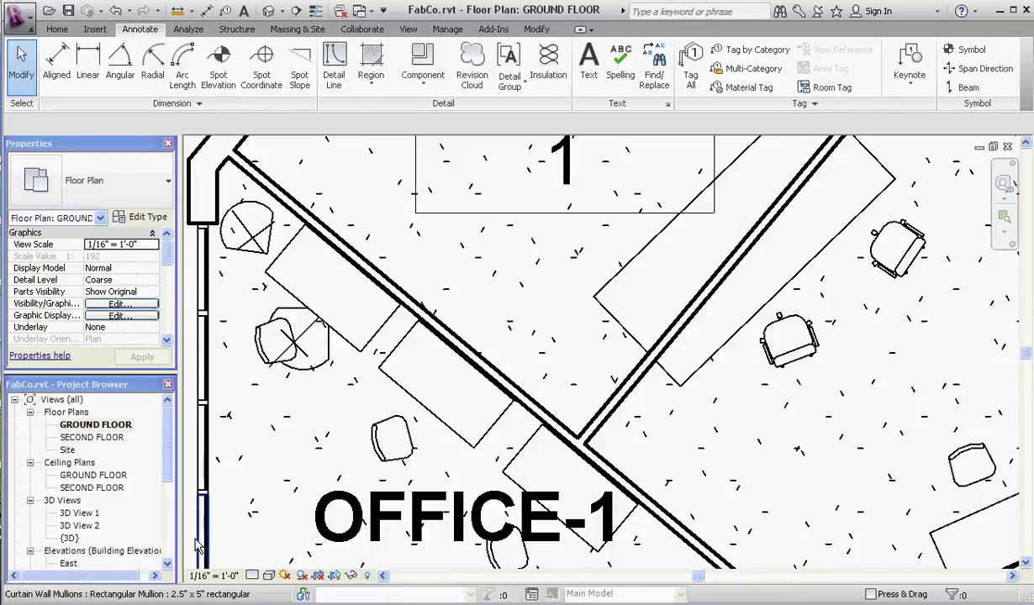
pyautogui.scroll(-1, 165, 428)
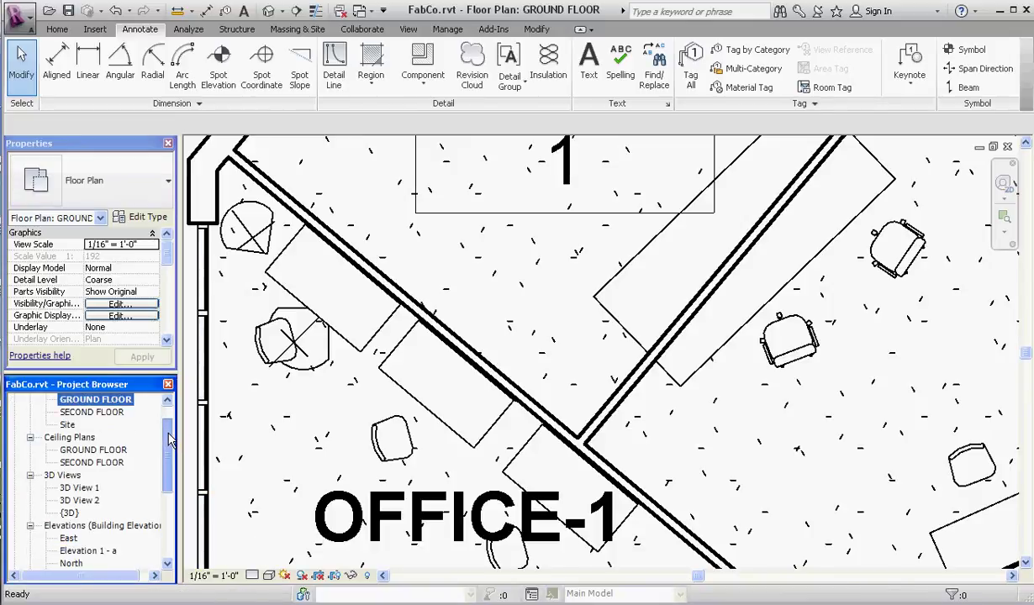
# Open the 3D View 2 perspective and bring up its Render settings from the View tab
pyautogui.doubleClick(74, 501)
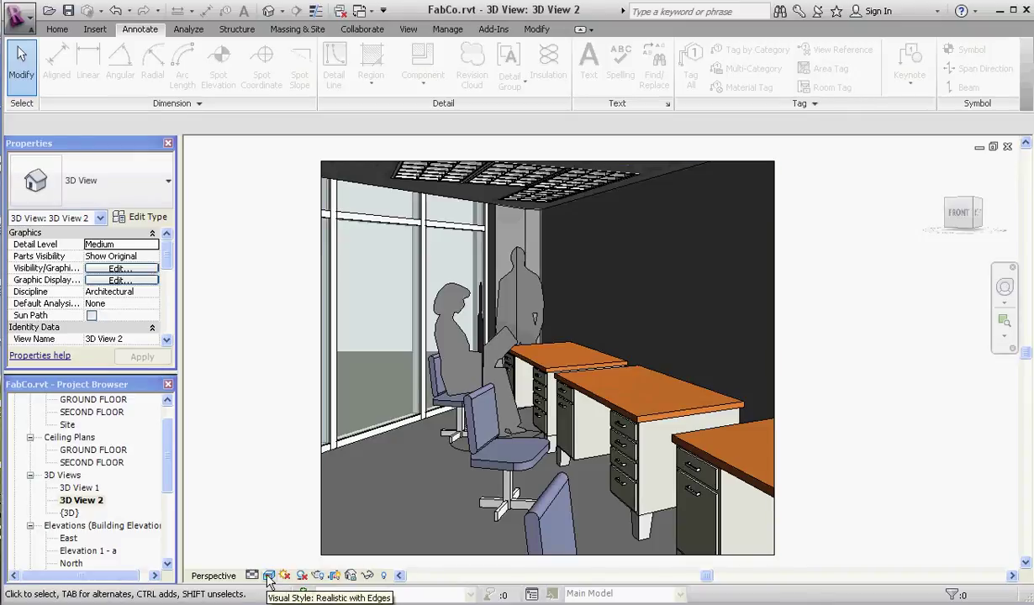
pyautogui.click(171, 418)
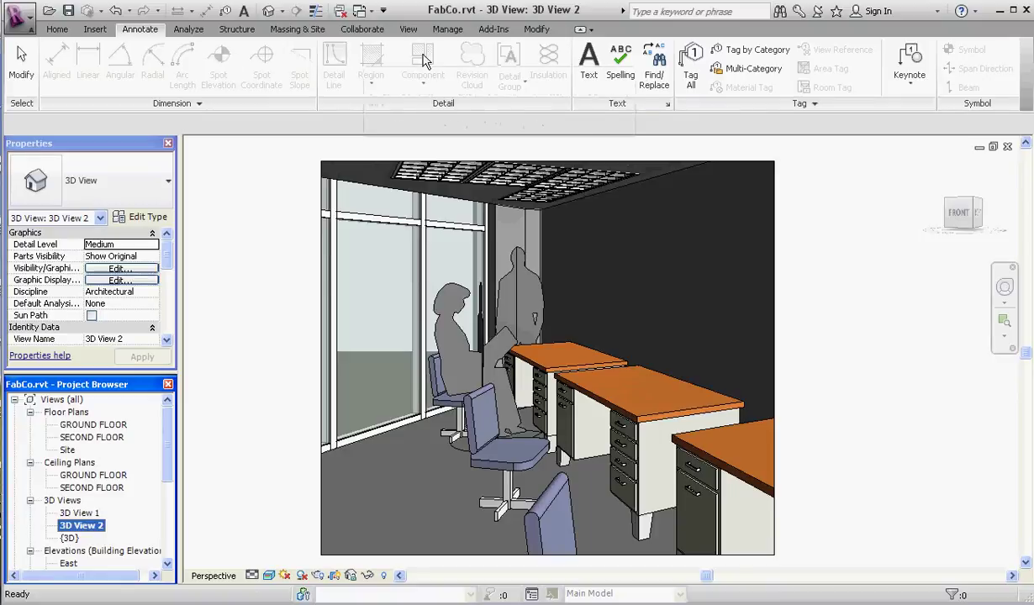
pyautogui.click(407, 29)
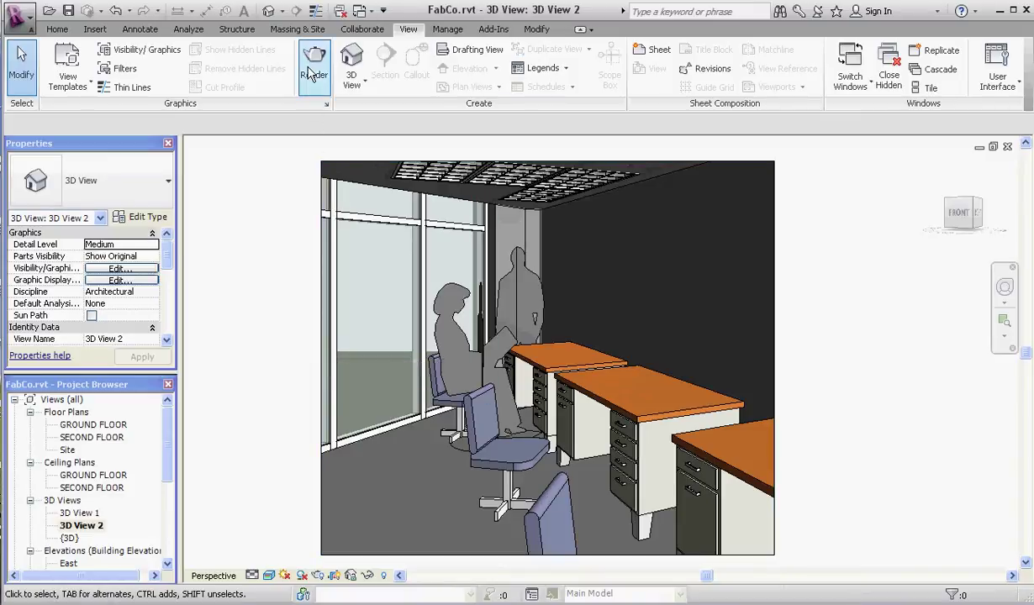
pyautogui.click(313, 67)
# Display the finished Low-quality rendering of the office in 3D View 2
pyautogui.click(176, 545)
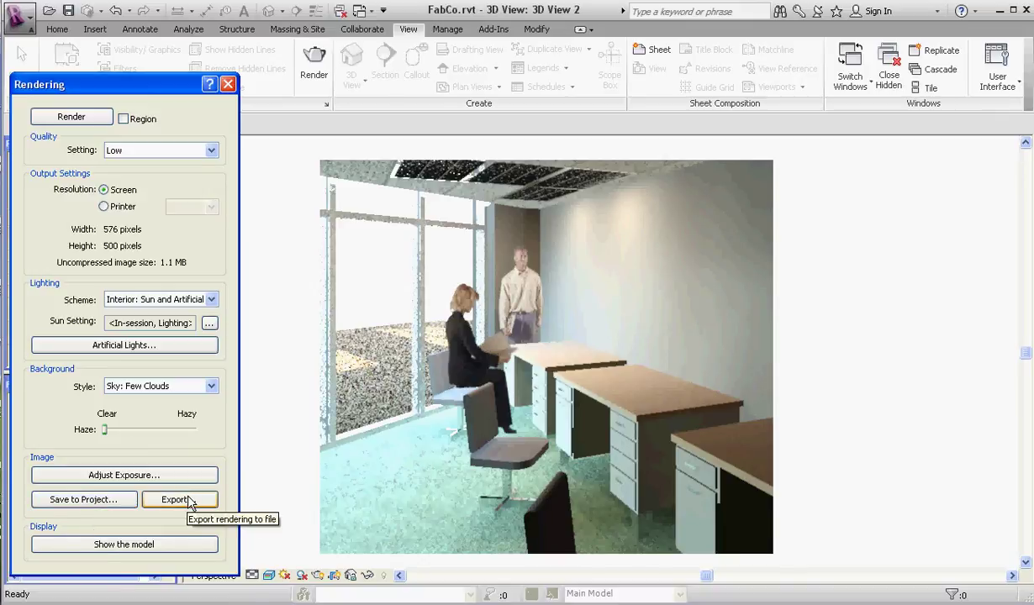
# Close the Rendering dialog and reopen GROUND FLOOR, zoomed on Entry, Office-1 and Conference
pyautogui.click(126, 542)
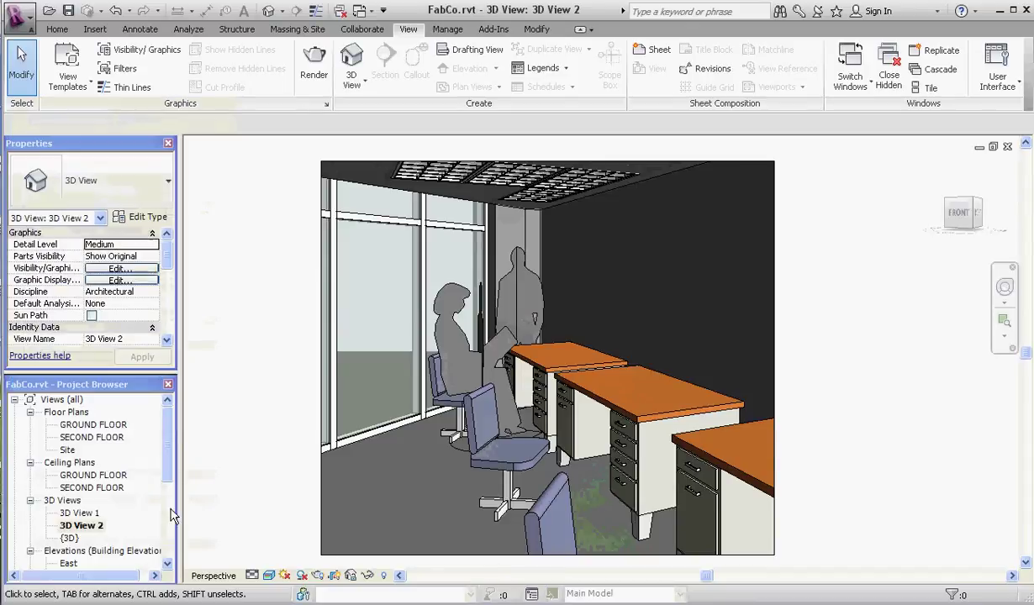
pyautogui.doubleClick(98, 425)
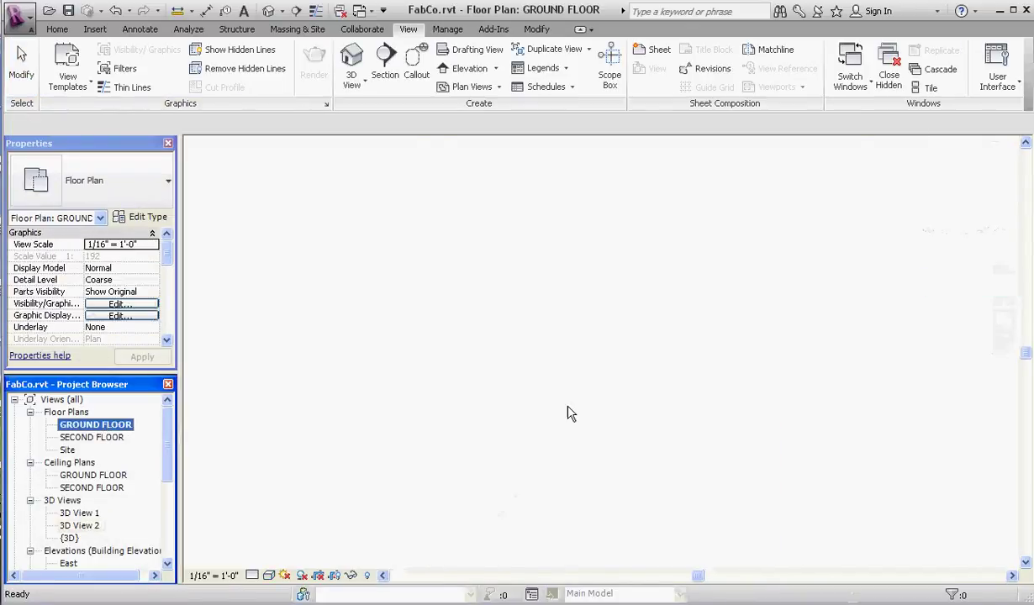
pyautogui.scroll(-3, 451, 304)
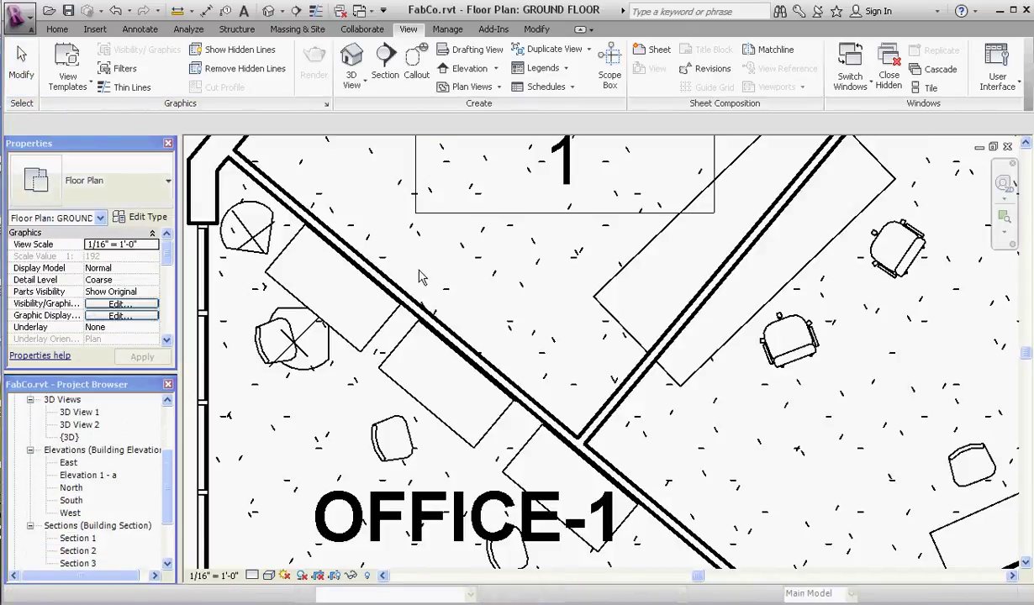
pyautogui.scroll(-3, 420, 290)
pyautogui.scroll(2, 771, 406)
pyautogui.scroll(-2, 692, 341)
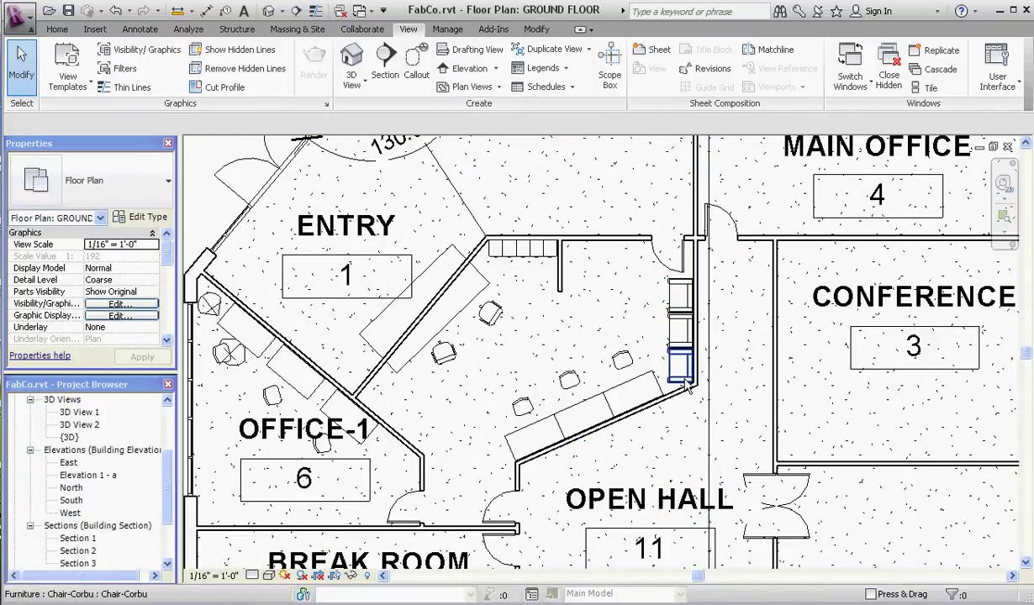
pyautogui.click(126, 31)
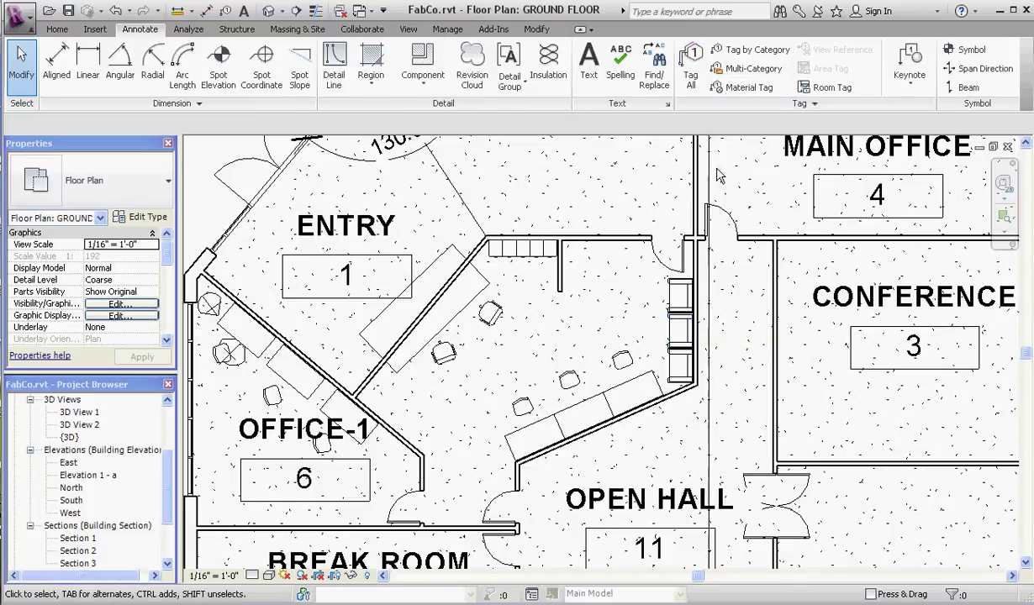
# Start Tag by Category with horizontal tags and a 1/4" leader, trying attached and free ends
pyautogui.click(761, 52)
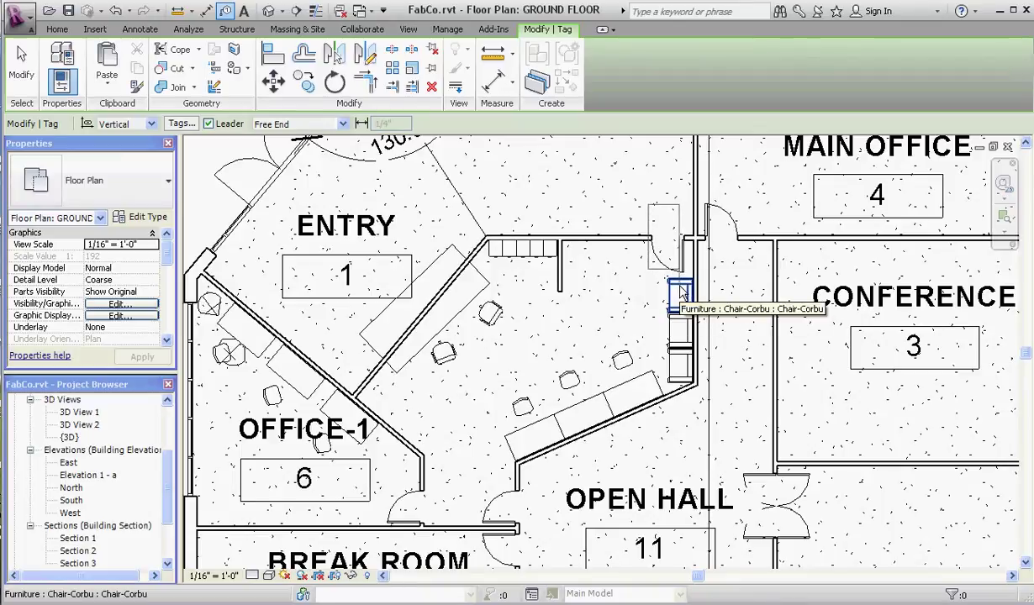
pyautogui.click(152, 125)
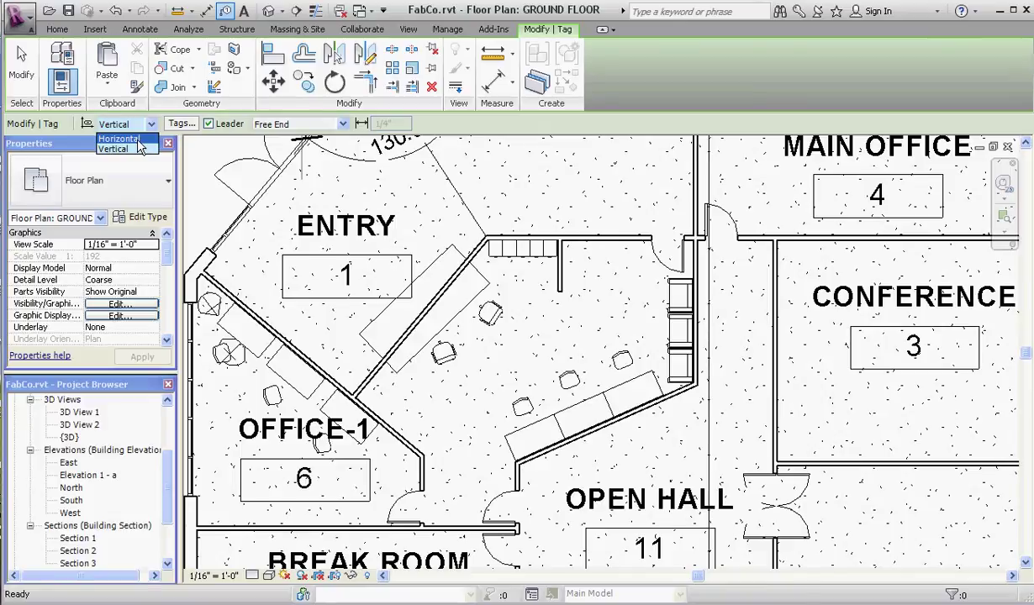
pyautogui.click(127, 139)
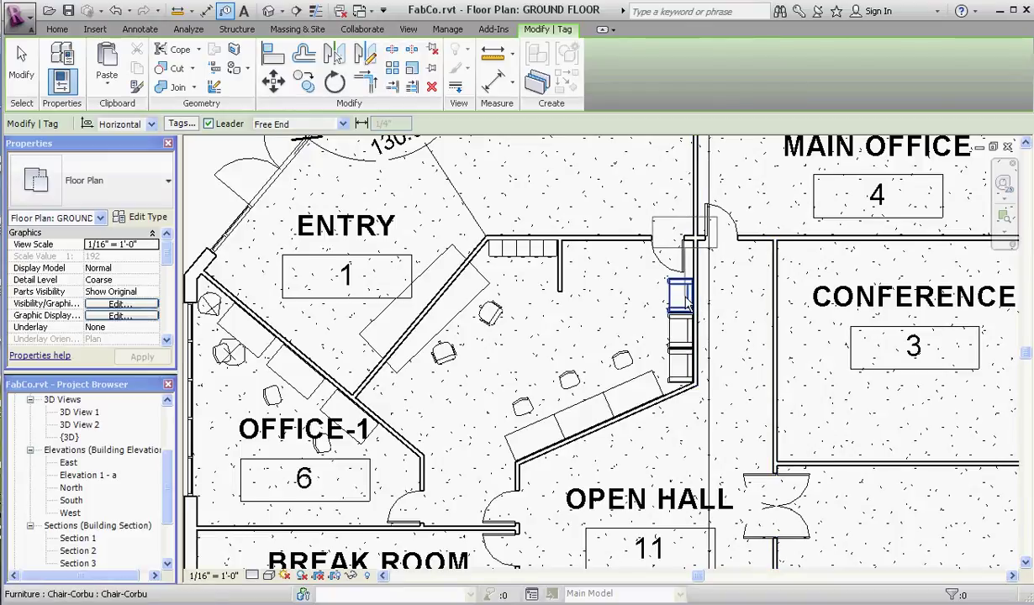
pyautogui.click(342, 124)
pyautogui.click(294, 133)
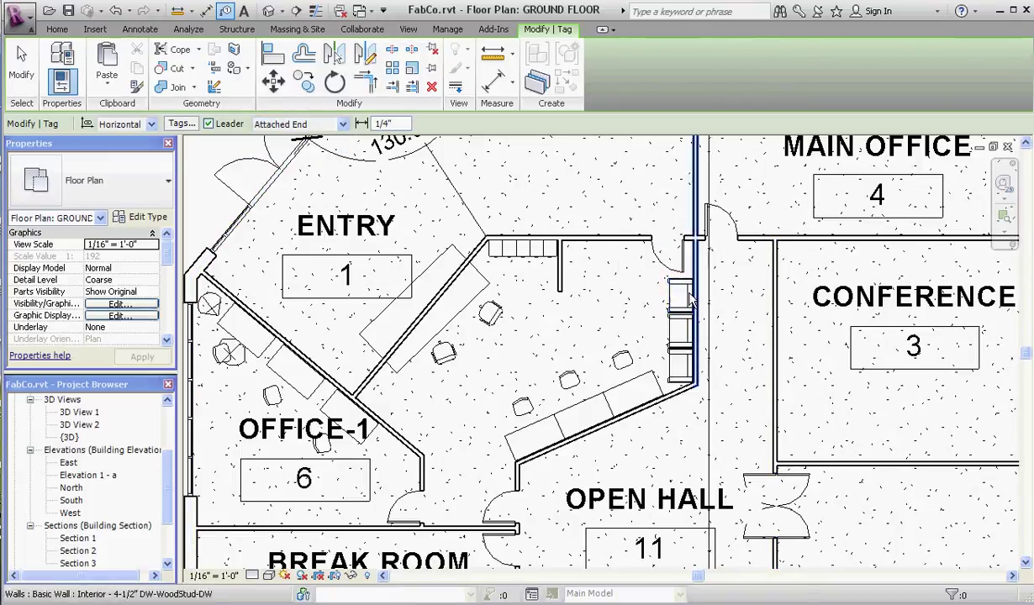
pyautogui.click(336, 123)
pyautogui.click(286, 149)
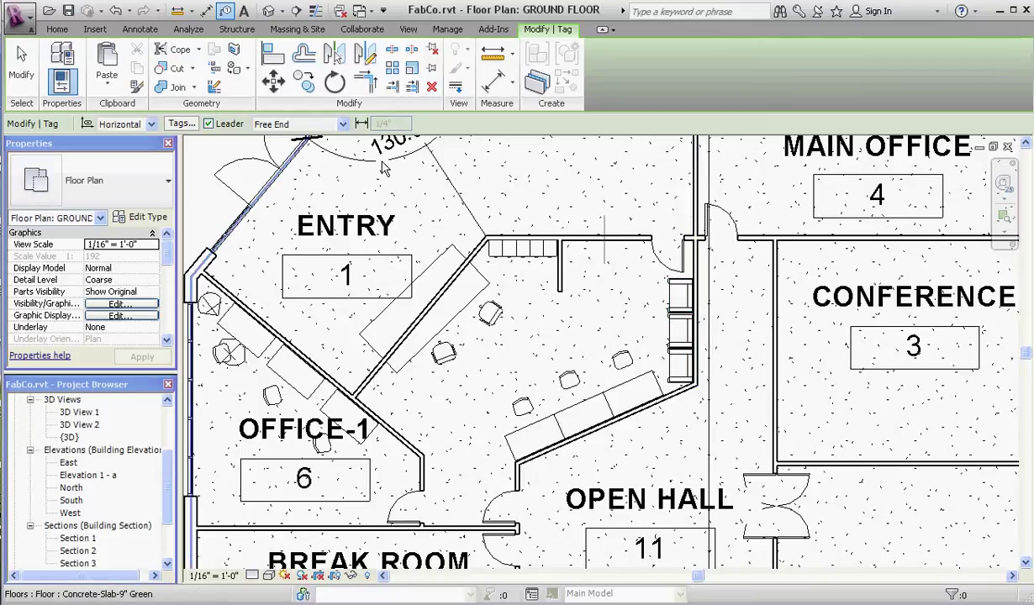
pyautogui.click(341, 124)
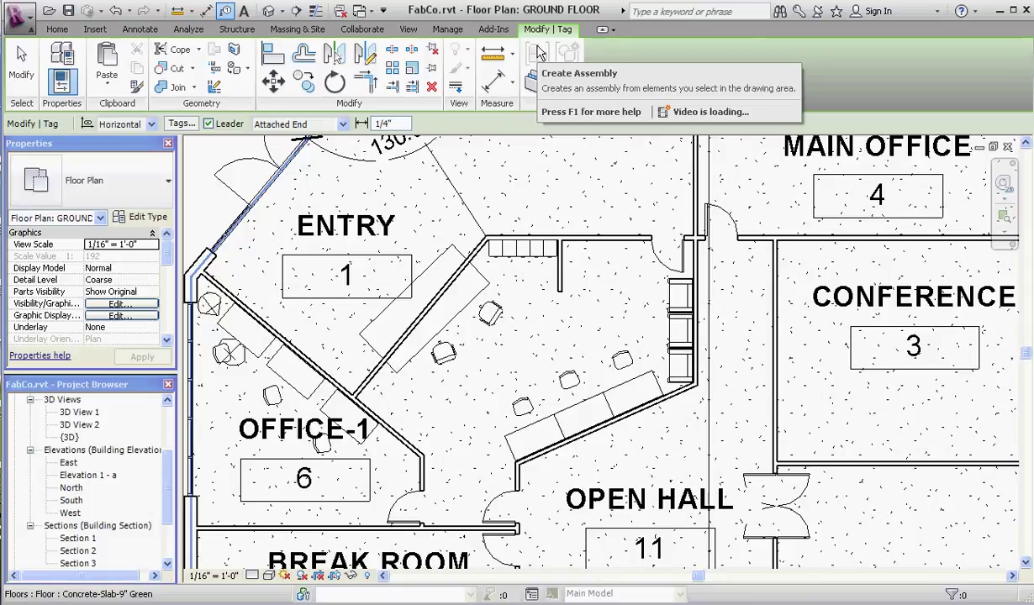
# Load the Furniture Tag.rfa family from the Annotations > Architectural library folder
pyautogui.click(95, 32)
pyautogui.click(459, 57)
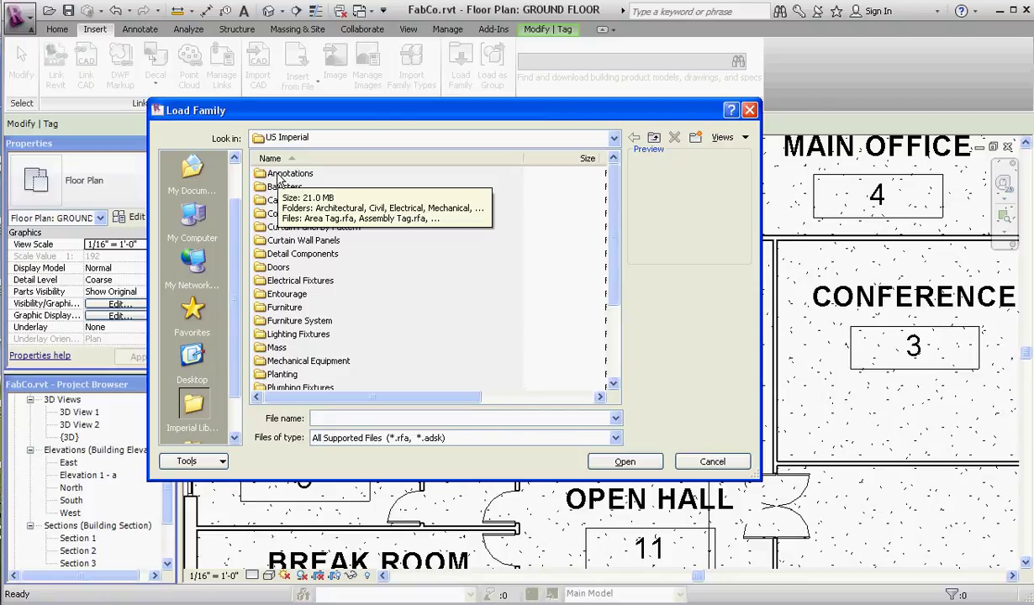
pyautogui.doubleClick(281, 174)
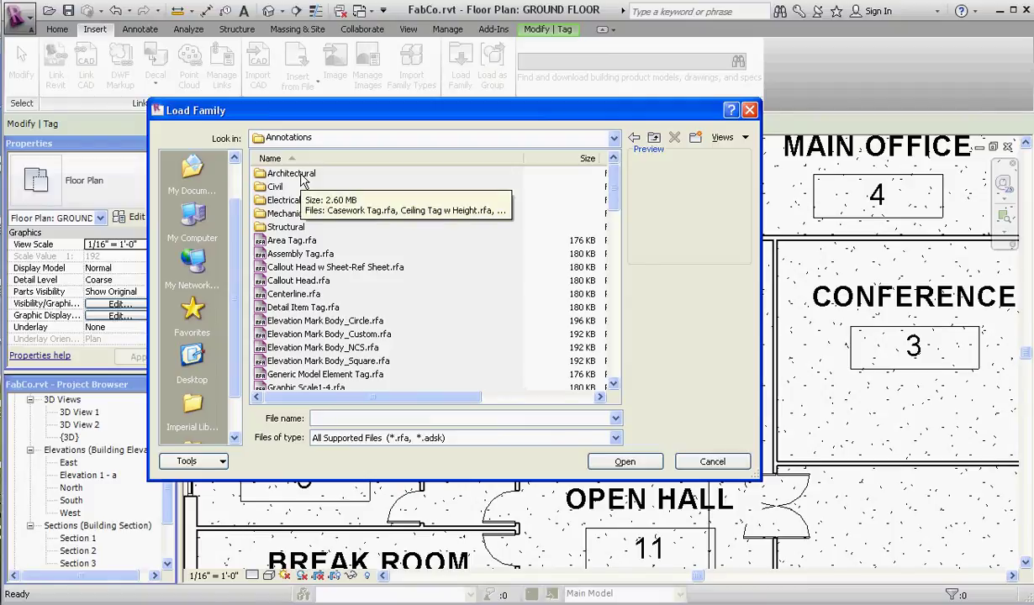
pyautogui.doubleClick(294, 174)
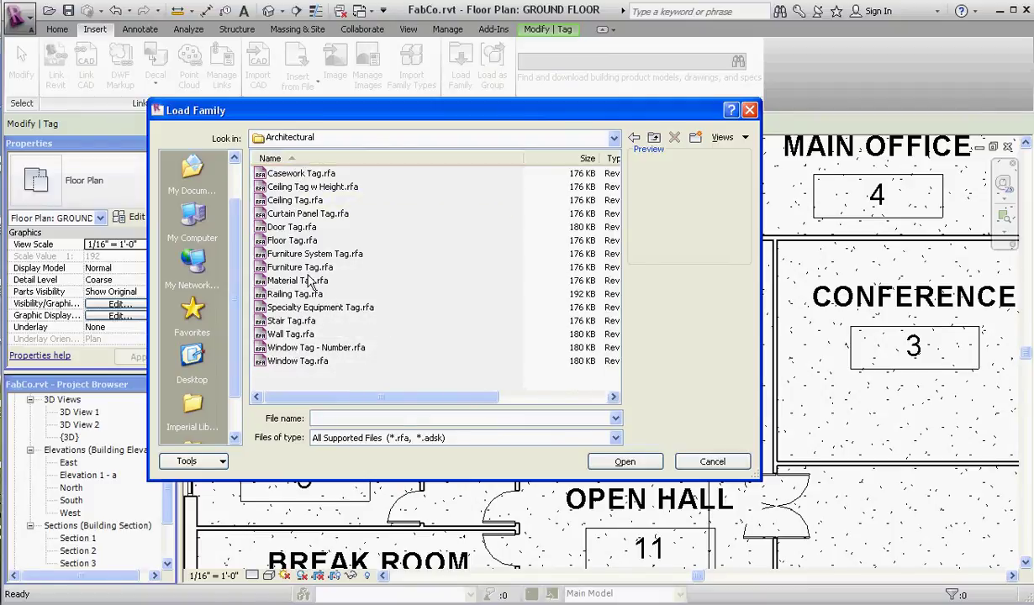
pyautogui.doubleClick(299, 268)
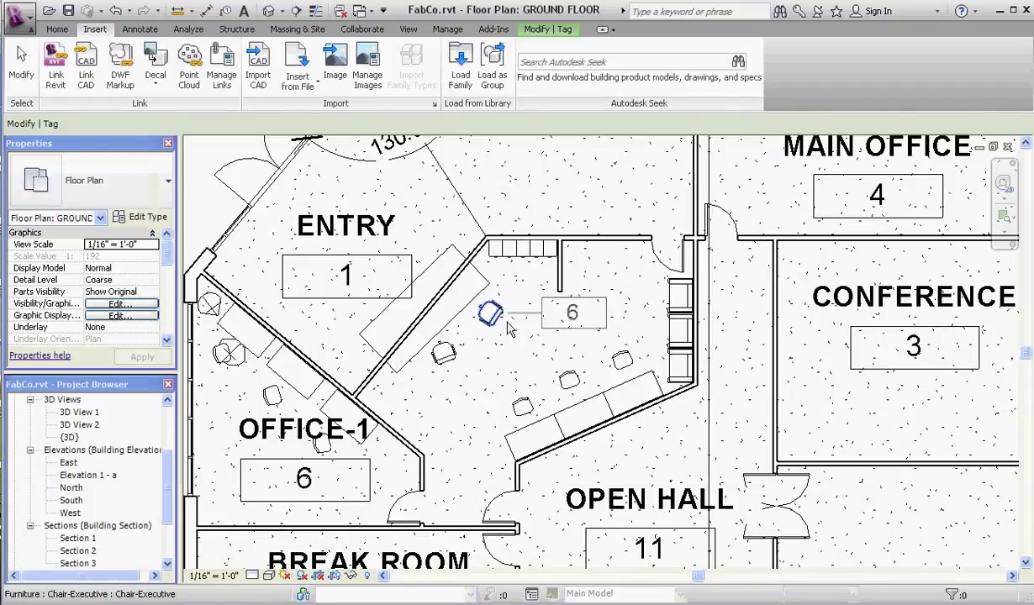
# Tag the two chairs beside Conference and change the view scale to 1/8" = 1'-0"
pyautogui.click(687, 304)
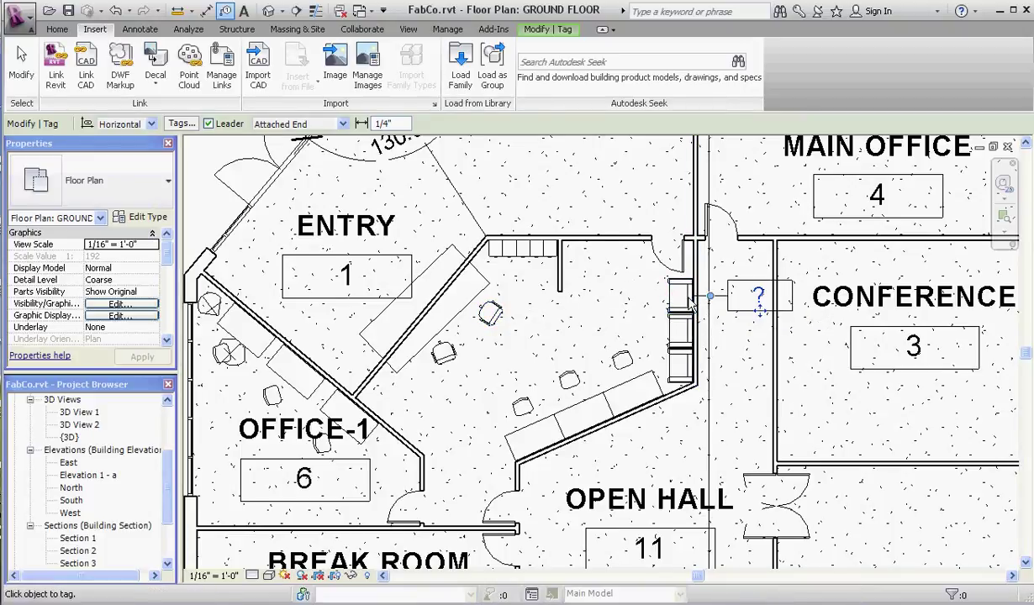
pyautogui.click(702, 341)
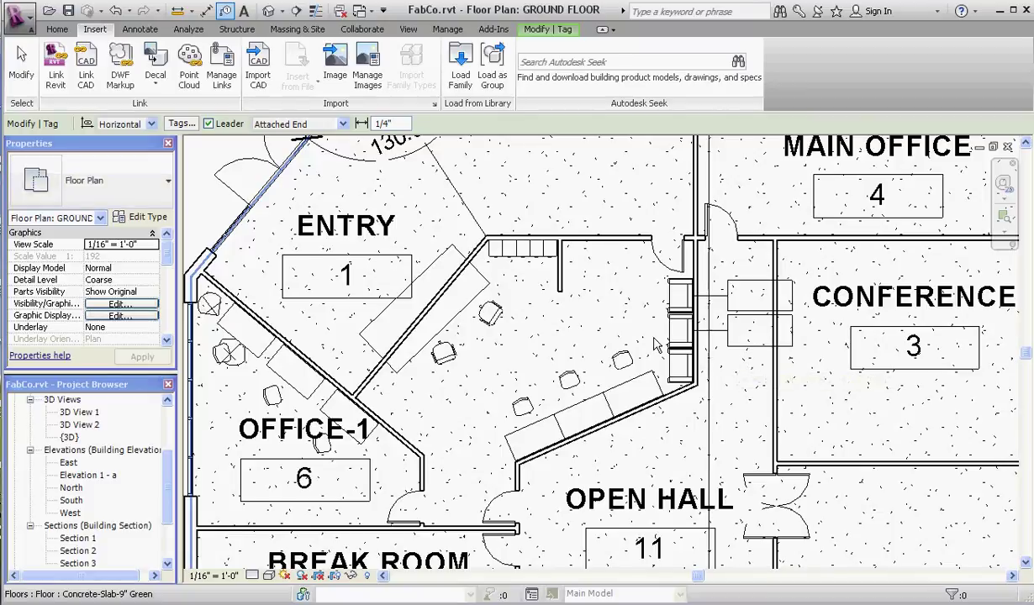
pyautogui.click(206, 576)
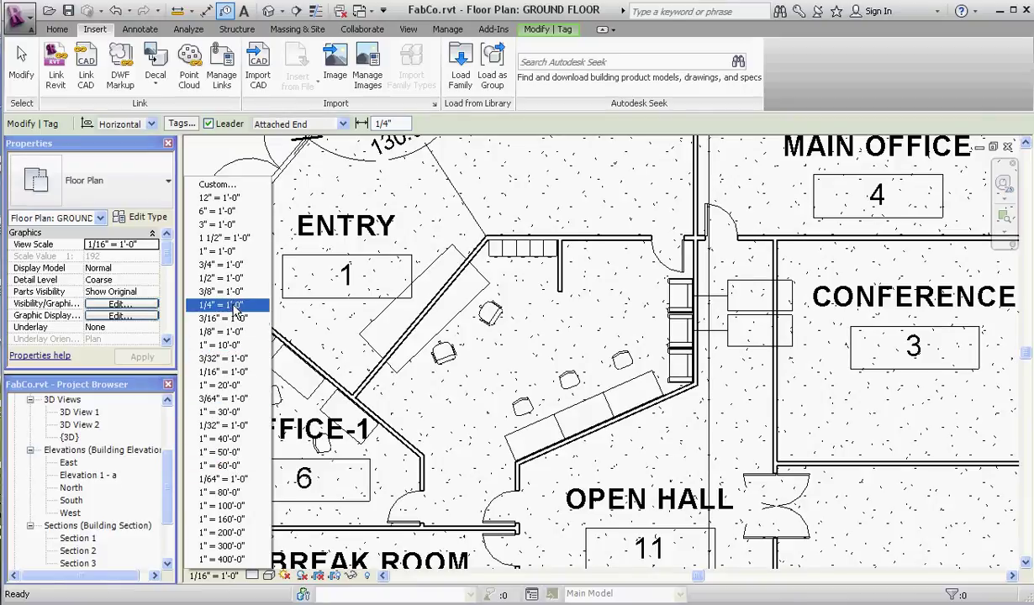
pyautogui.click(235, 332)
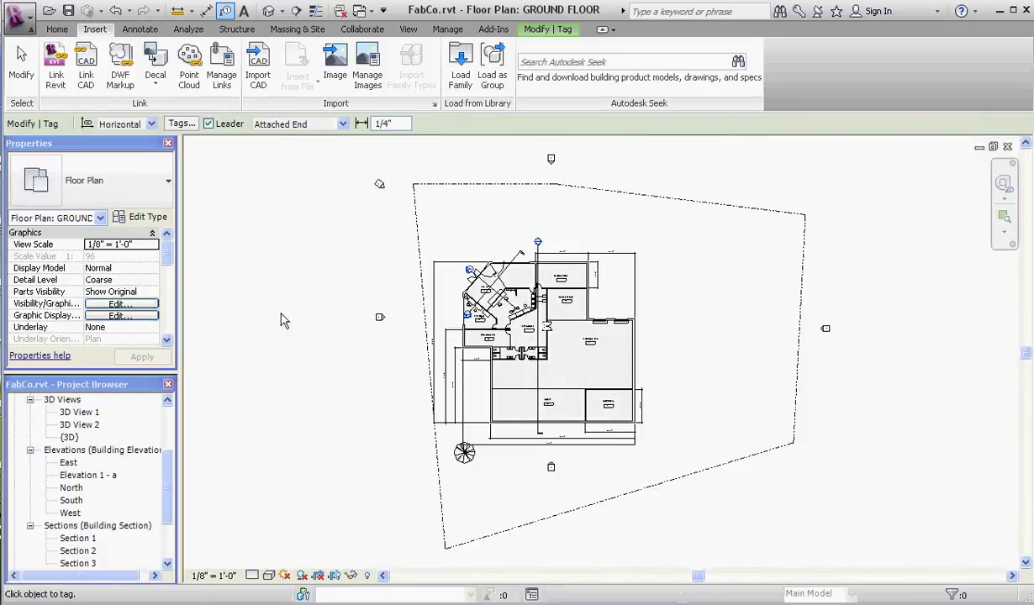
pyautogui.scroll(5, 513, 290)
pyautogui.scroll(5, 616, 336)
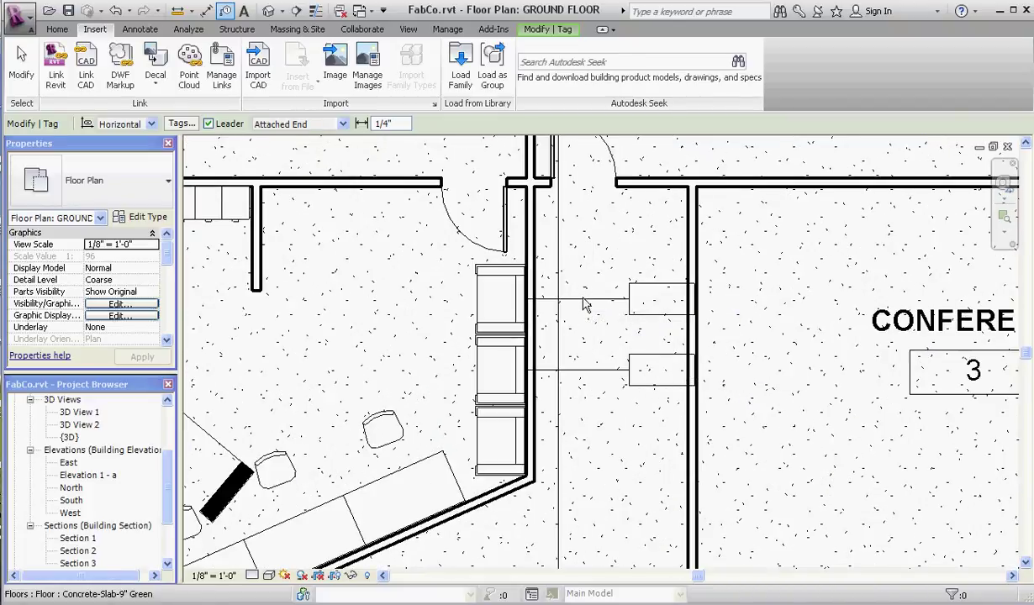
# Decline loading a floor tag at each prompt and exit the tagging tool
pyautogui.click(586, 306)
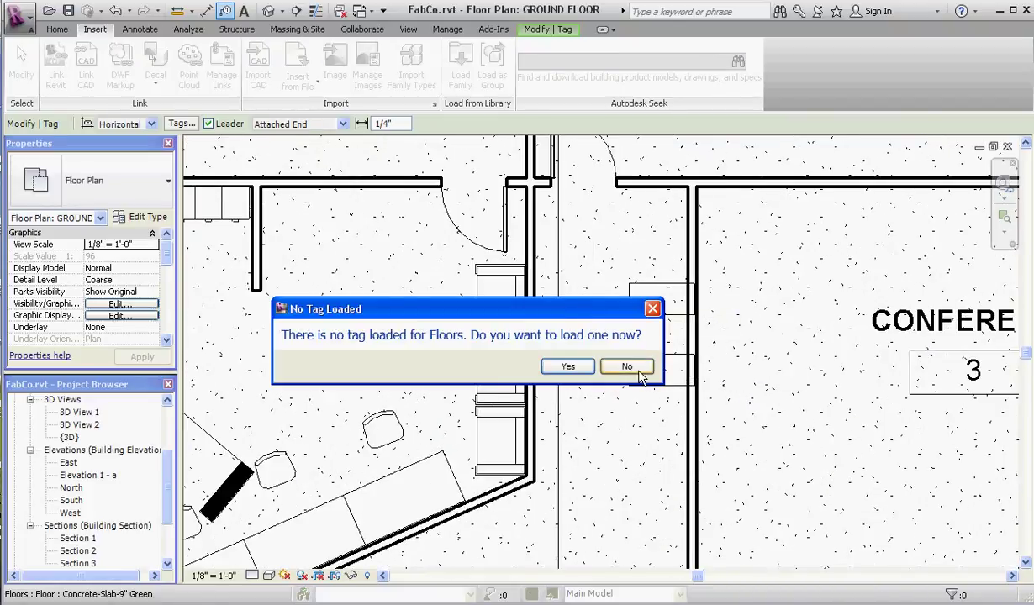
pyautogui.click(632, 372)
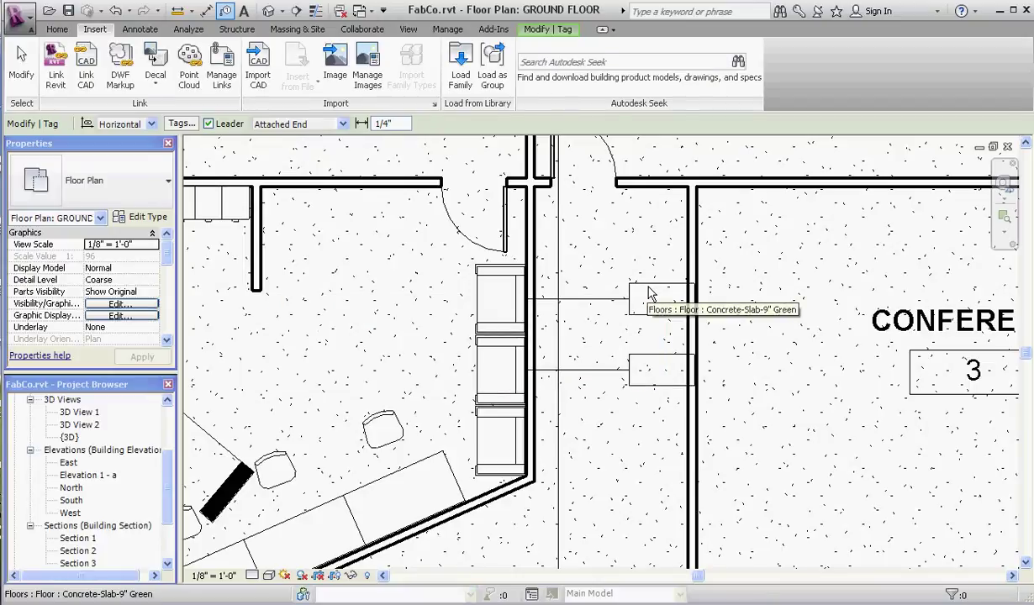
pyautogui.click(650, 290)
pyautogui.click(626, 367)
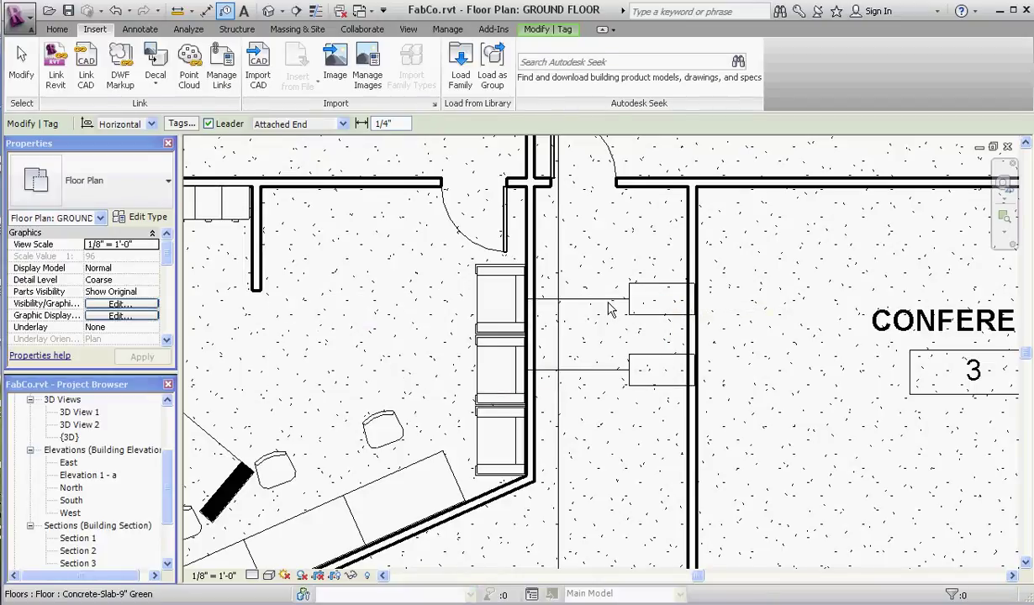
pyautogui.click(591, 305)
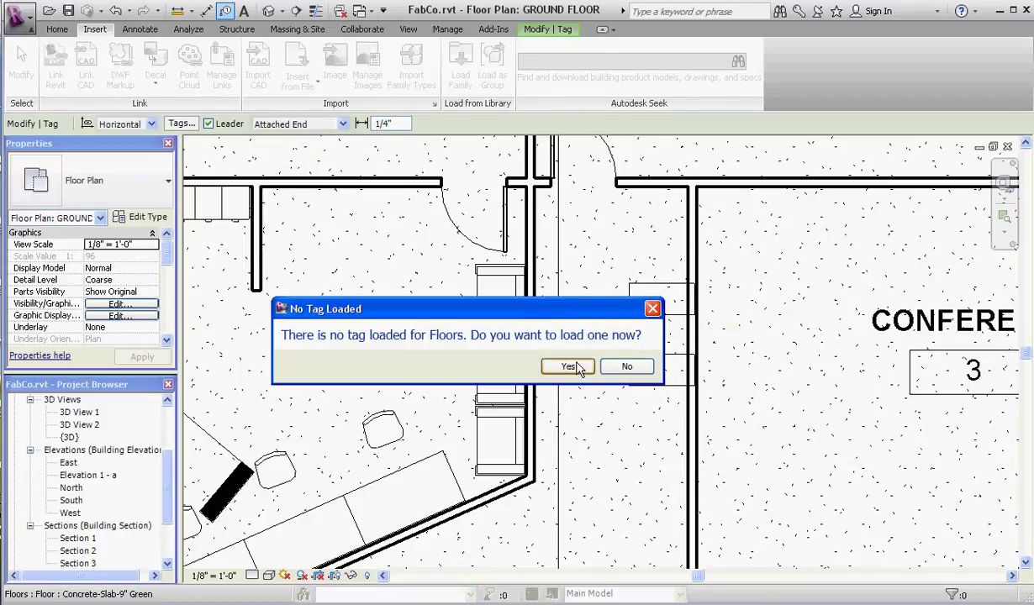
pyautogui.click(626, 366)
pyautogui.press('Escape')
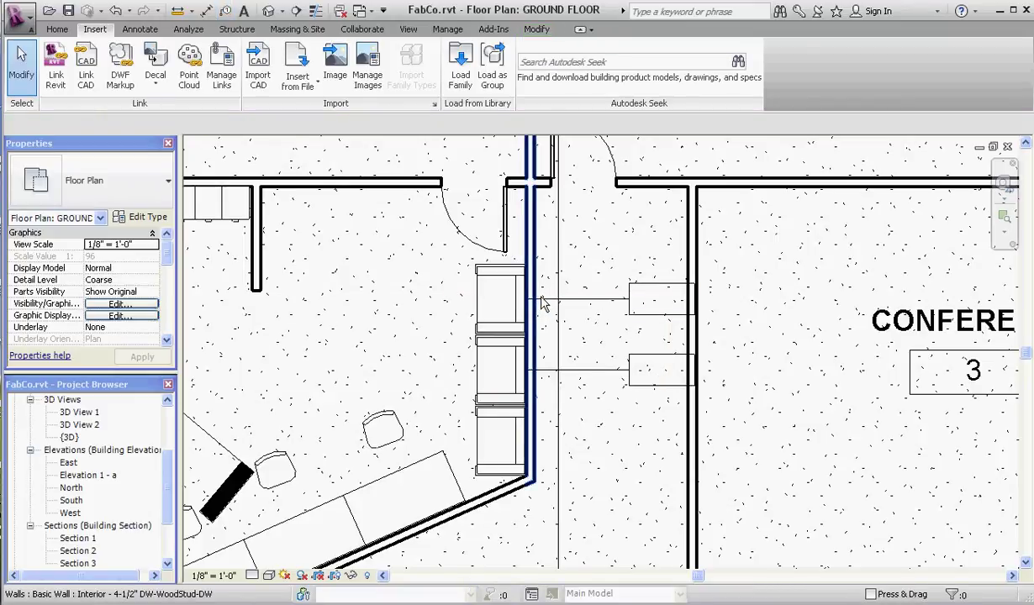
# Delete the two empty question-mark furniture tags beside the chairs
pyautogui.click(547, 301)
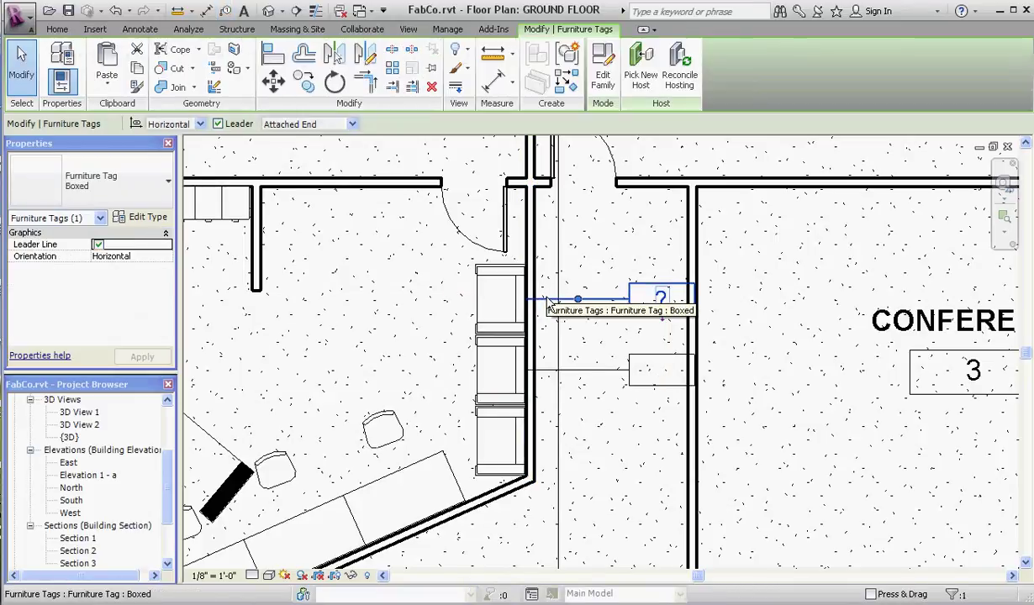
pyautogui.press('Delete')
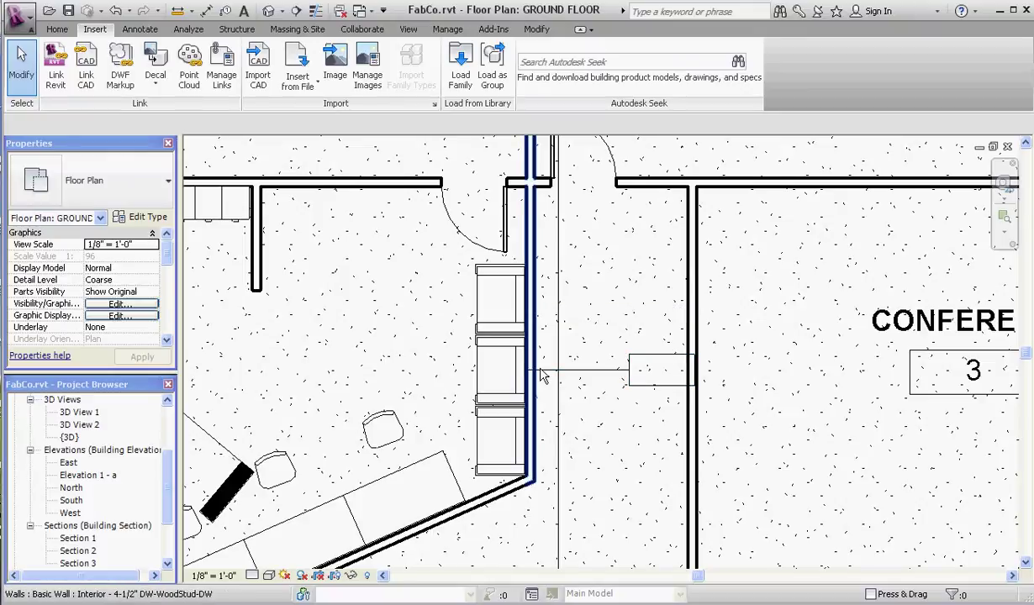
pyautogui.click(547, 379)
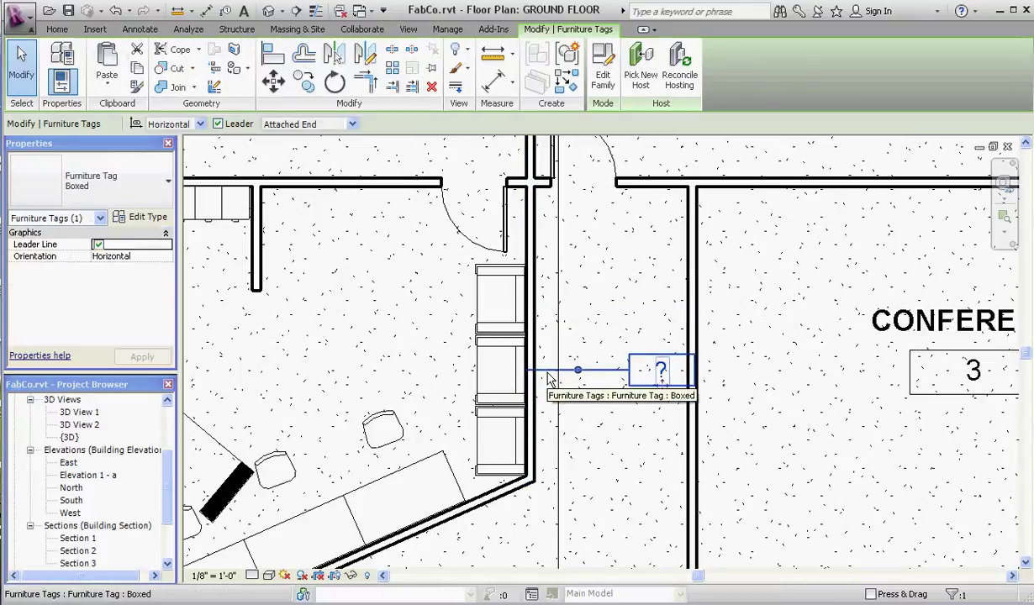
pyautogui.press('Delete')
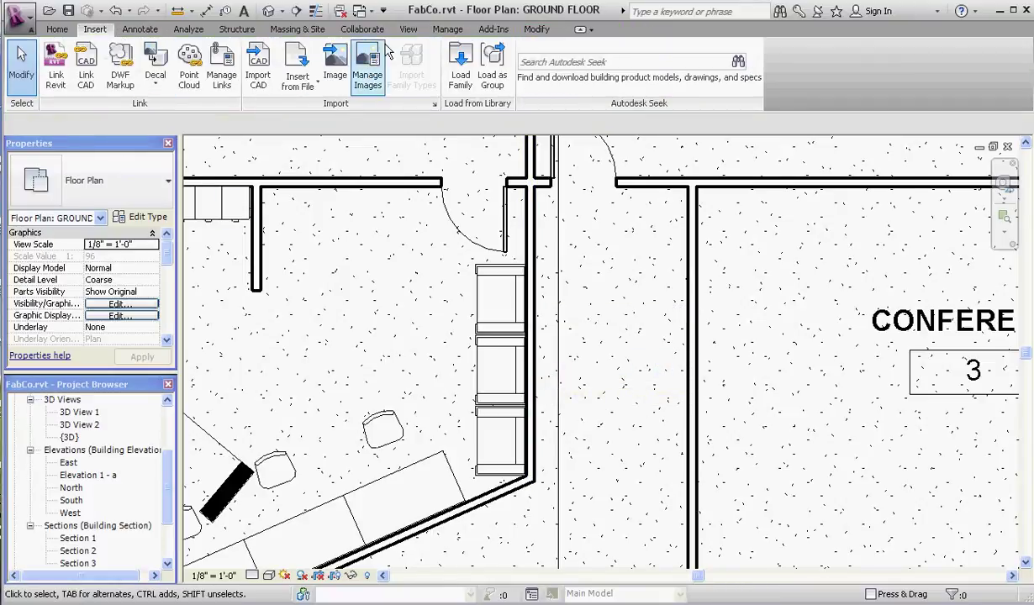
# Tag the chair beside the wall by category, then select the Chair-Corbu chair
pyautogui.click(149, 30)
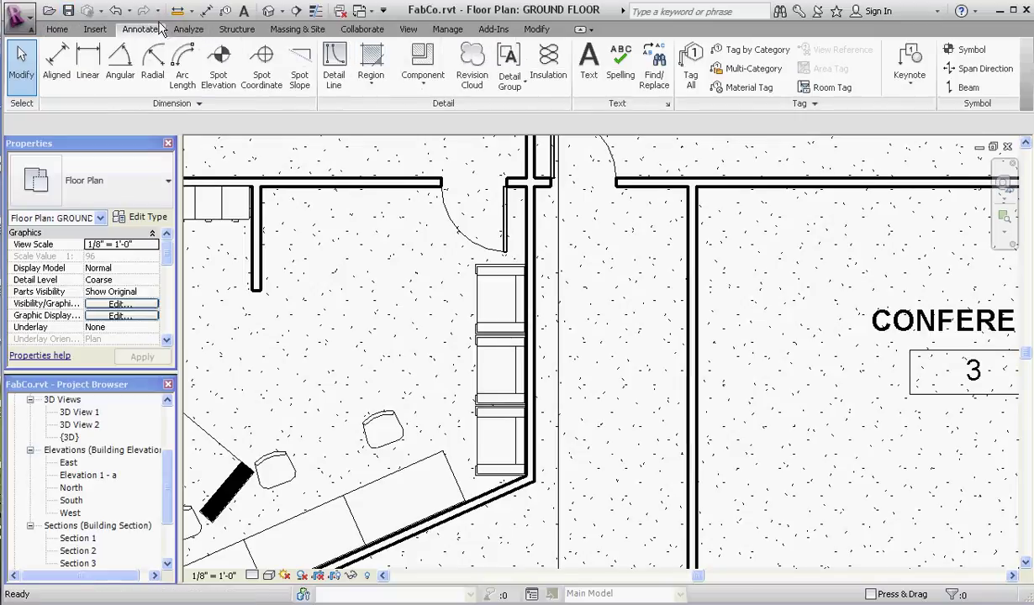
pyautogui.click(743, 50)
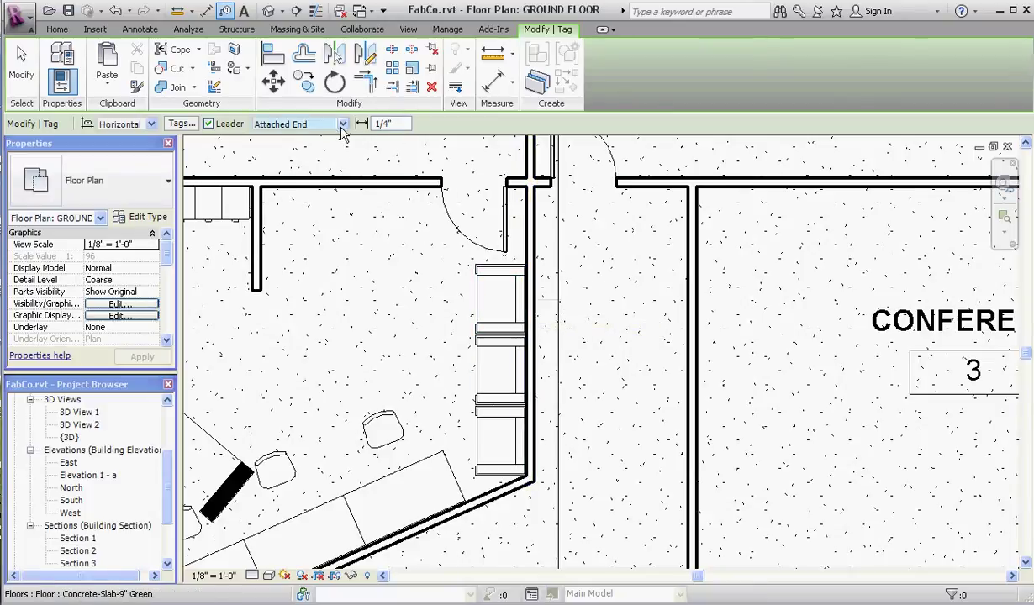
pyautogui.click(516, 324)
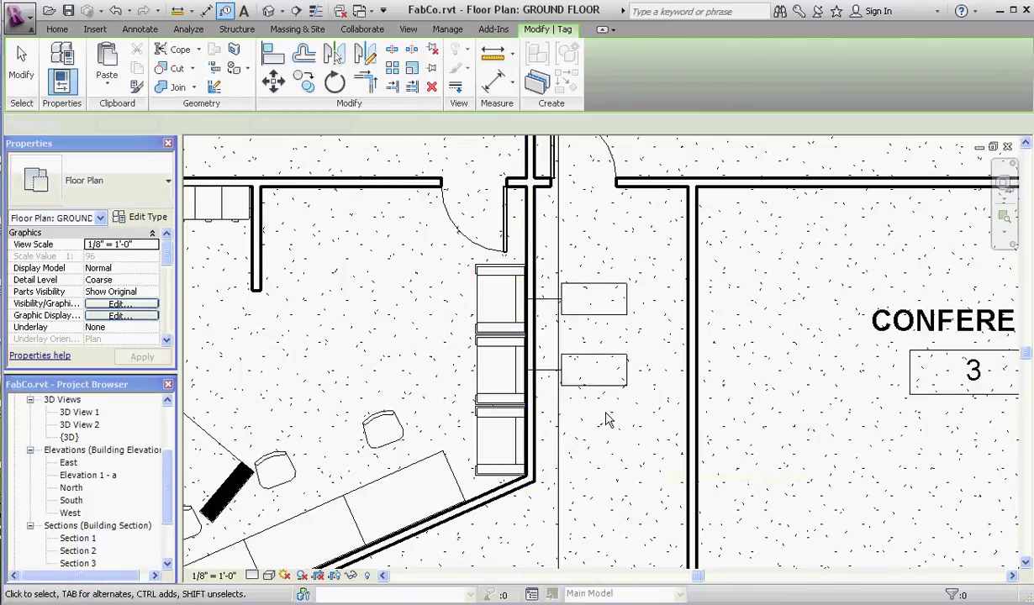
pyautogui.press('Escape')
pyautogui.scroll(-1, 586, 255)
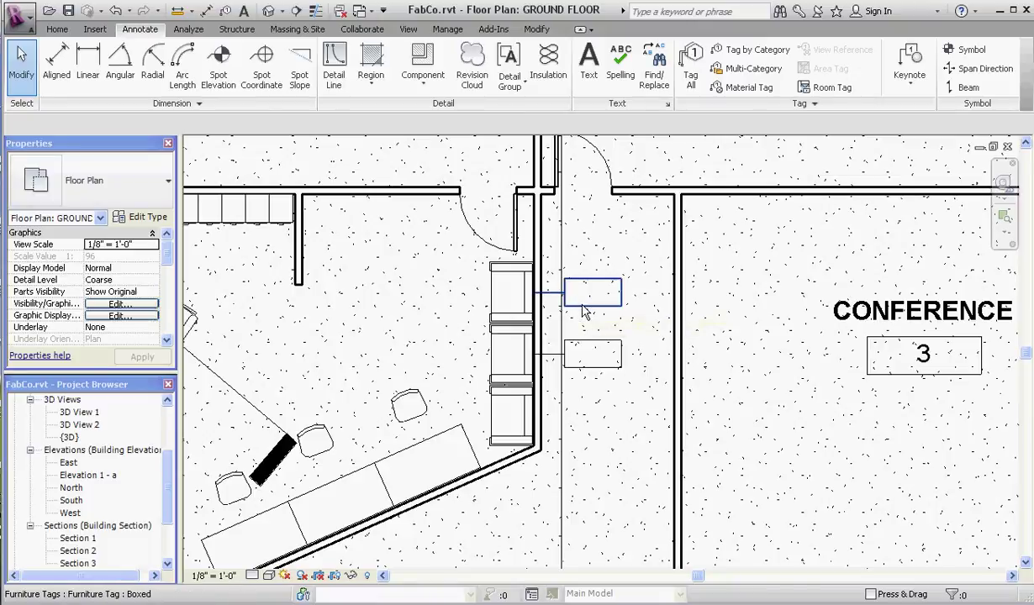
pyautogui.click(508, 280)
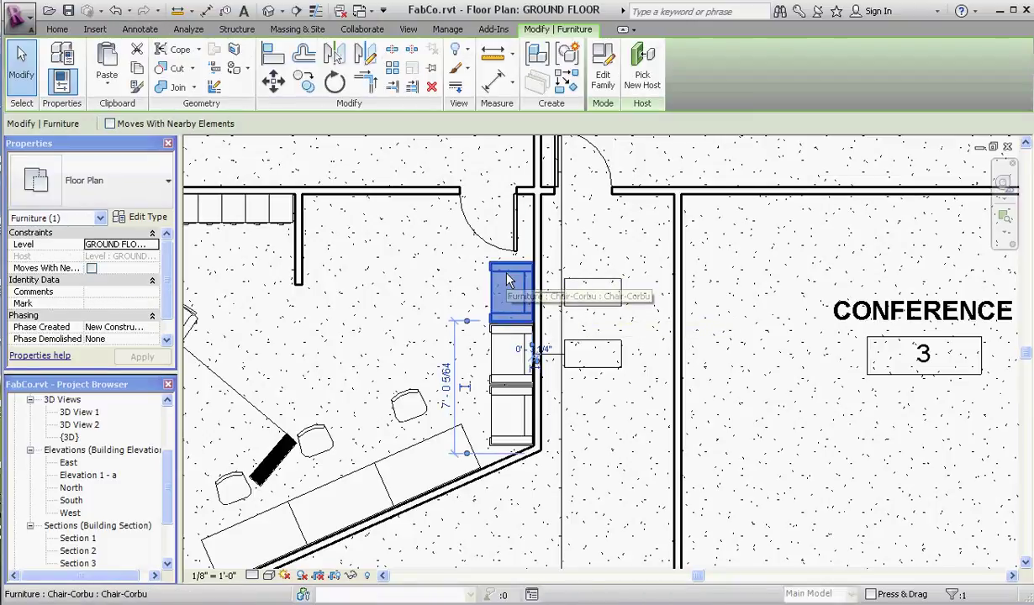
# Set the Chair-Corbu type's Type Mark to 3 in its type properties
pyautogui.click(150, 221)
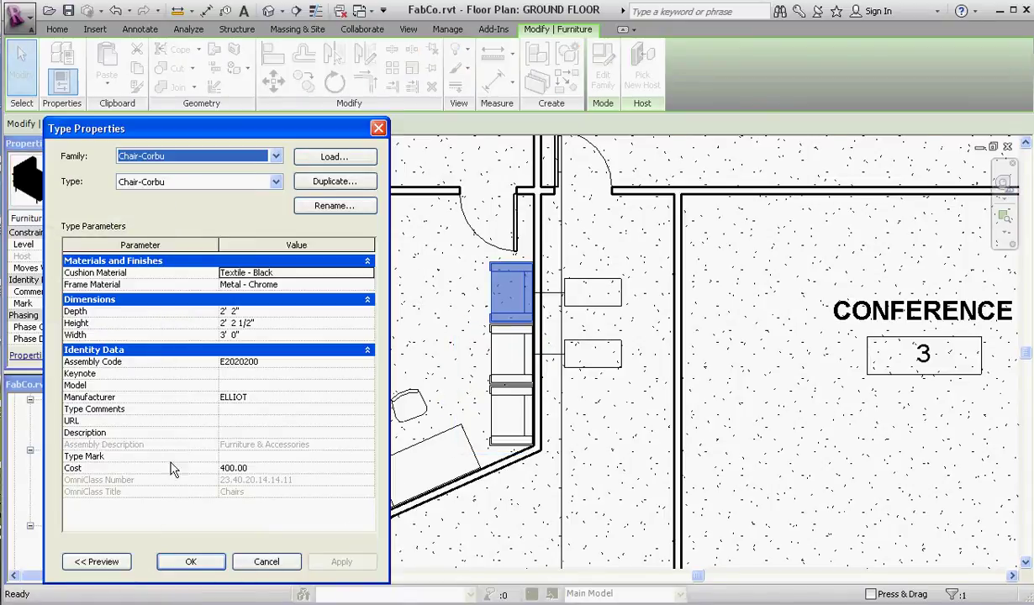
pyautogui.click(242, 457)
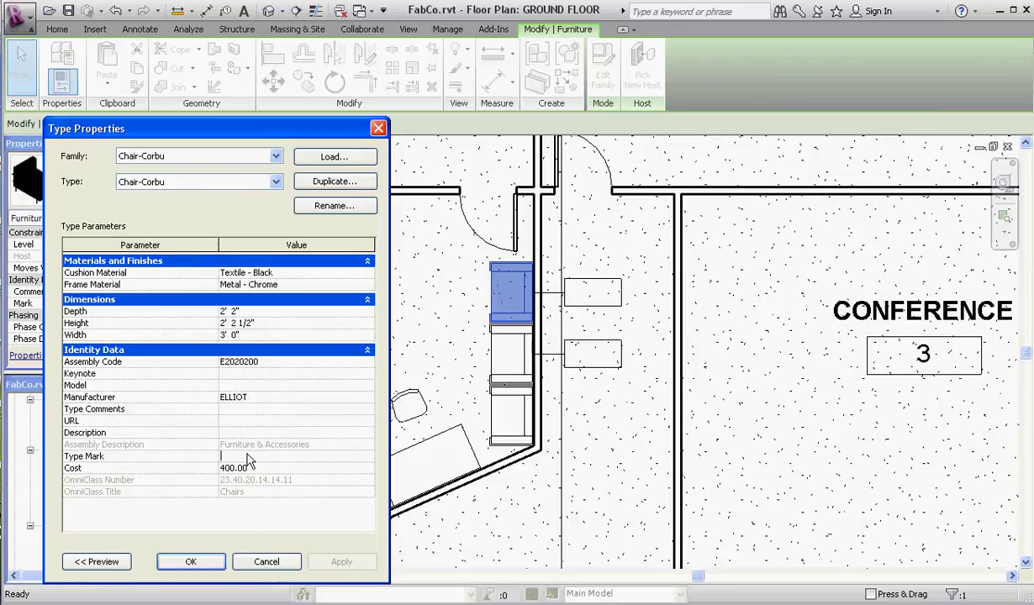
pyautogui.write('3')
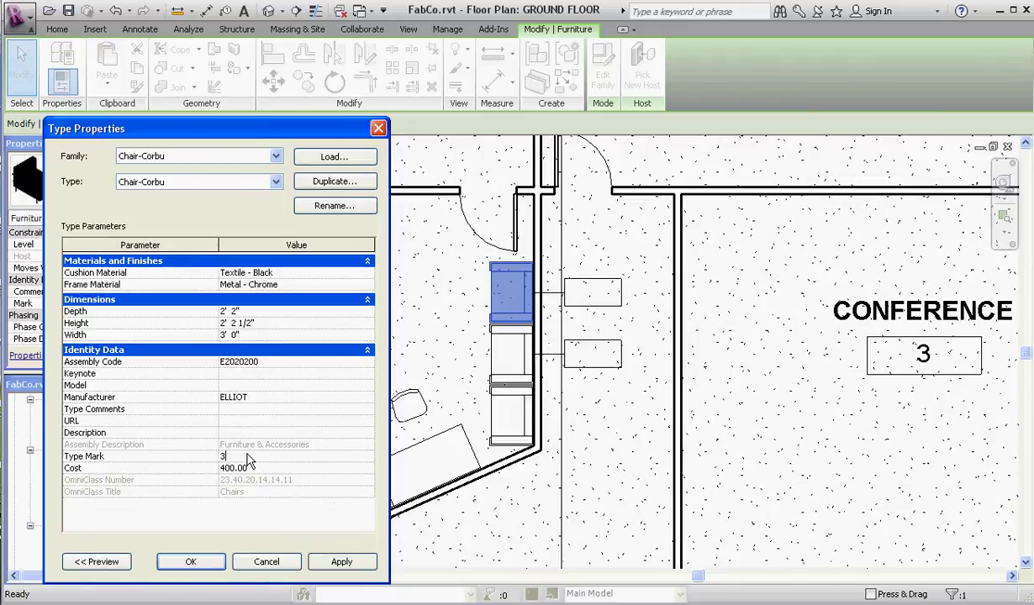
pyautogui.click(191, 561)
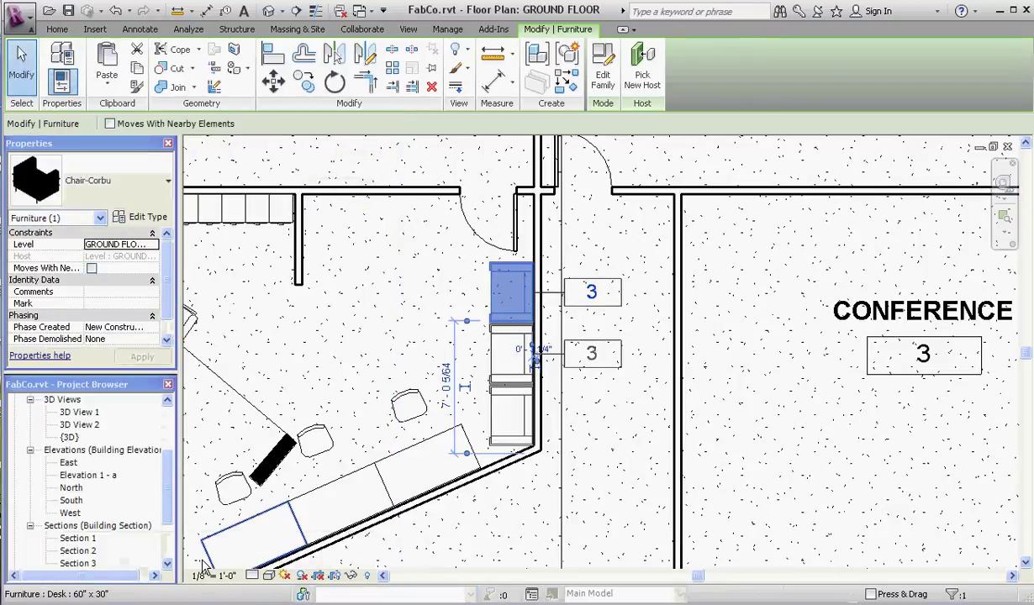
# Tag the lowest wall chair, the right and left desk chairs, and the middle desk
pyautogui.click(673, 159)
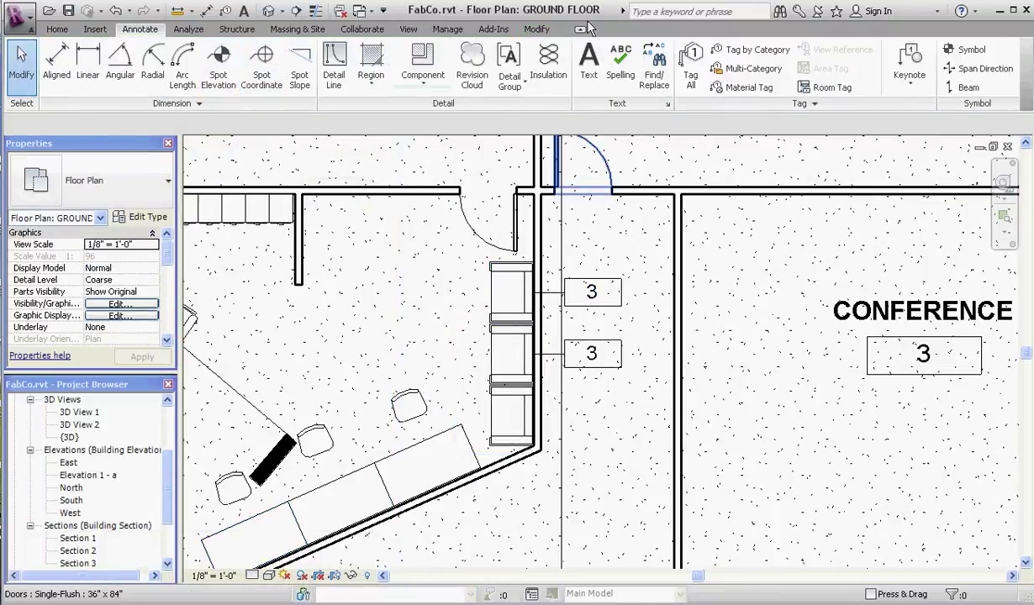
pyautogui.click(751, 50)
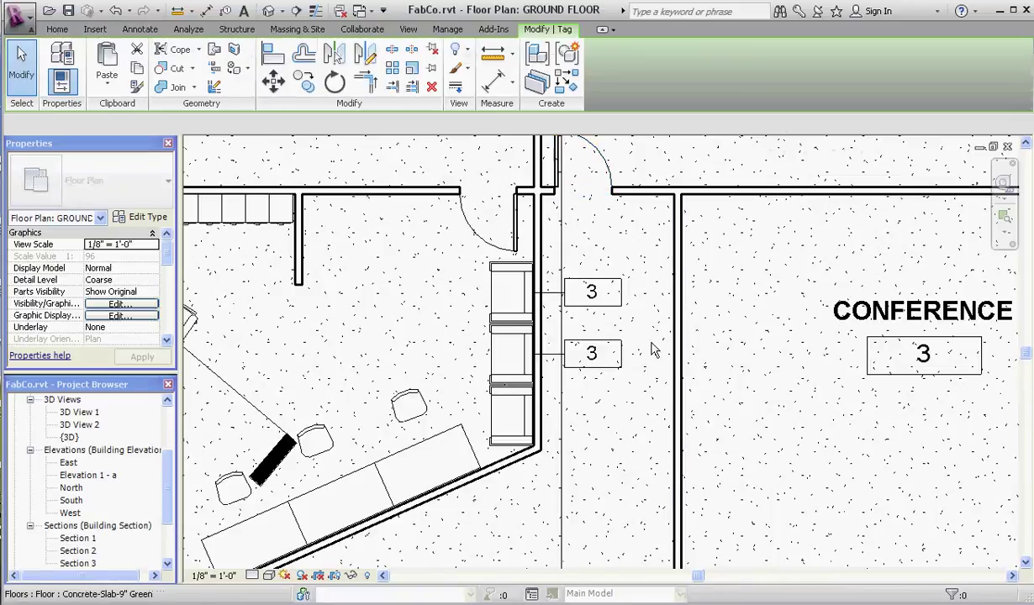
pyautogui.click(520, 414)
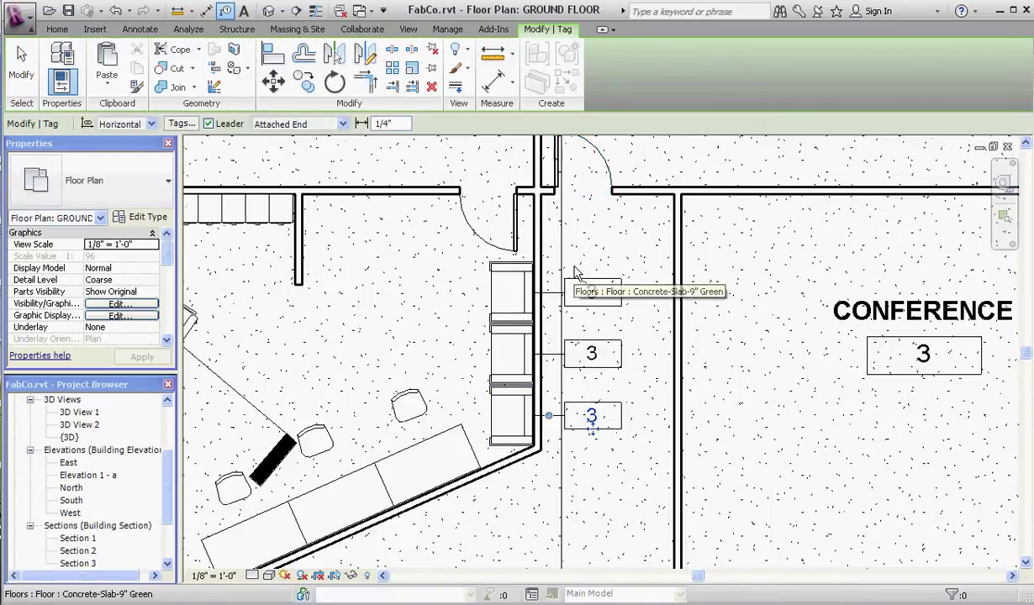
pyautogui.scroll(-1, 576, 271)
pyautogui.scroll(1, 510, 415)
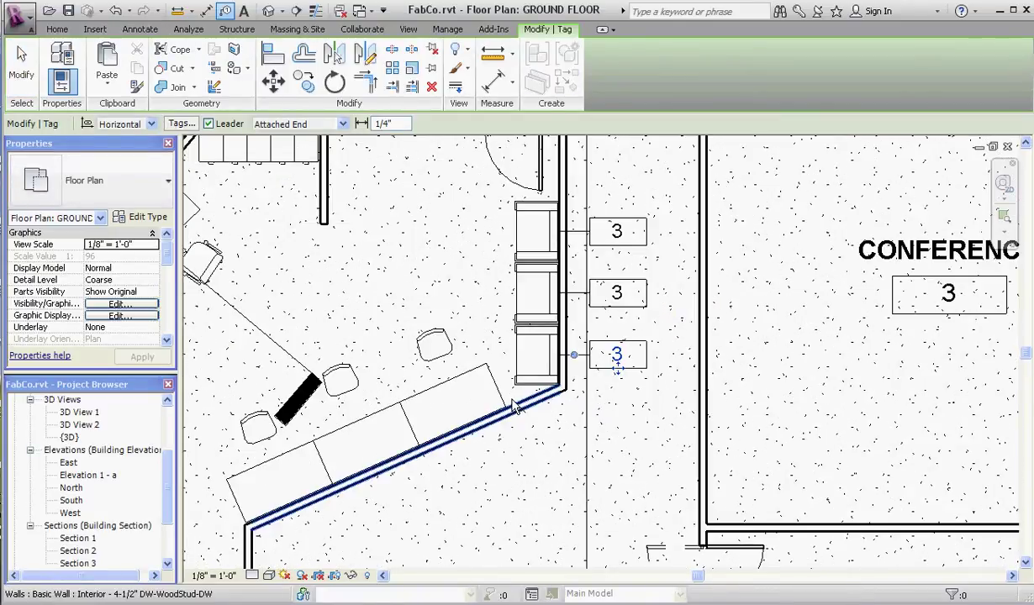
pyautogui.click(431, 338)
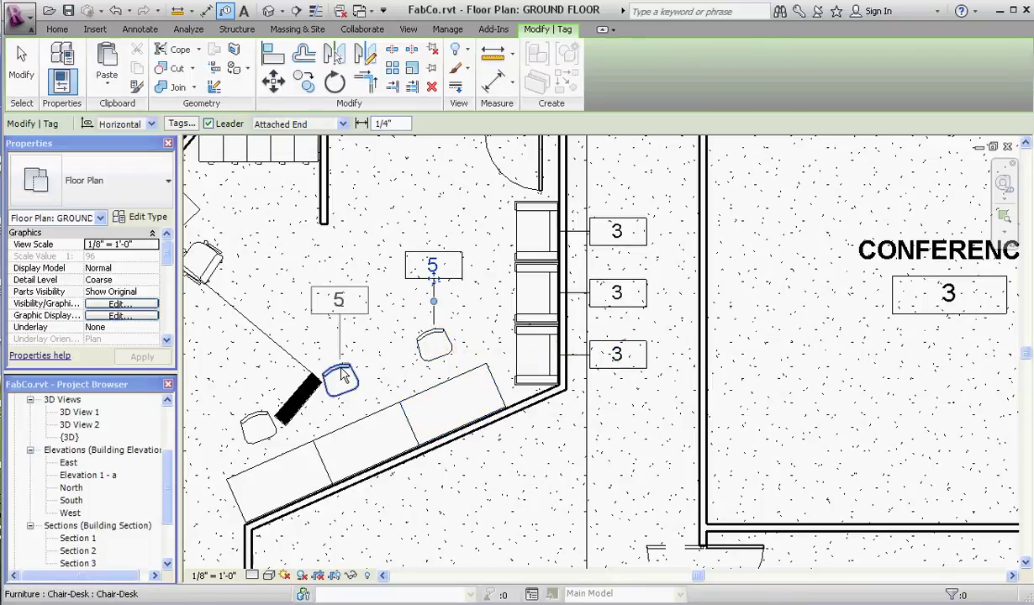
pyautogui.click(343, 375)
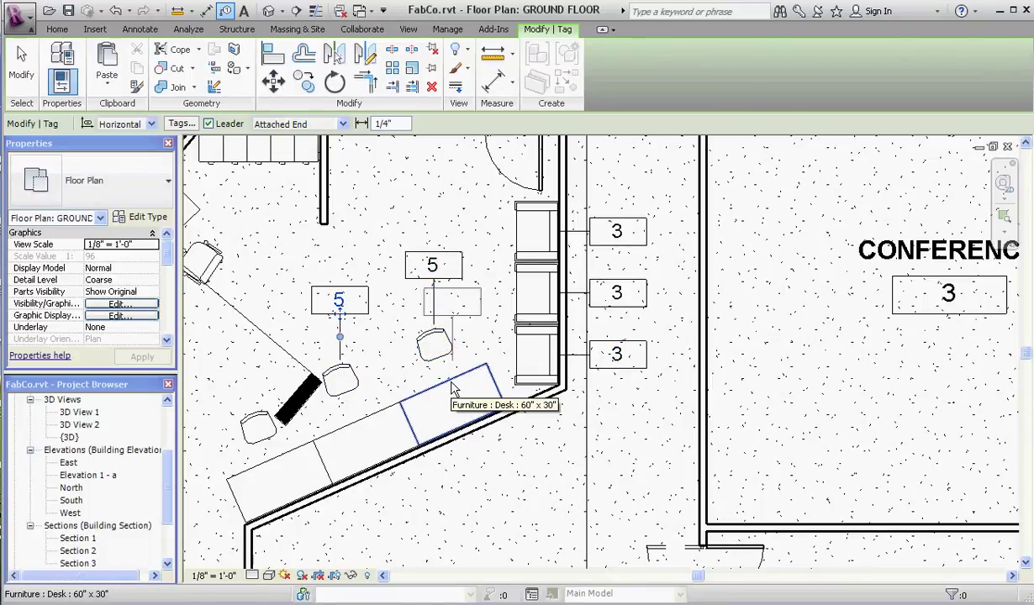
pyautogui.click(364, 412)
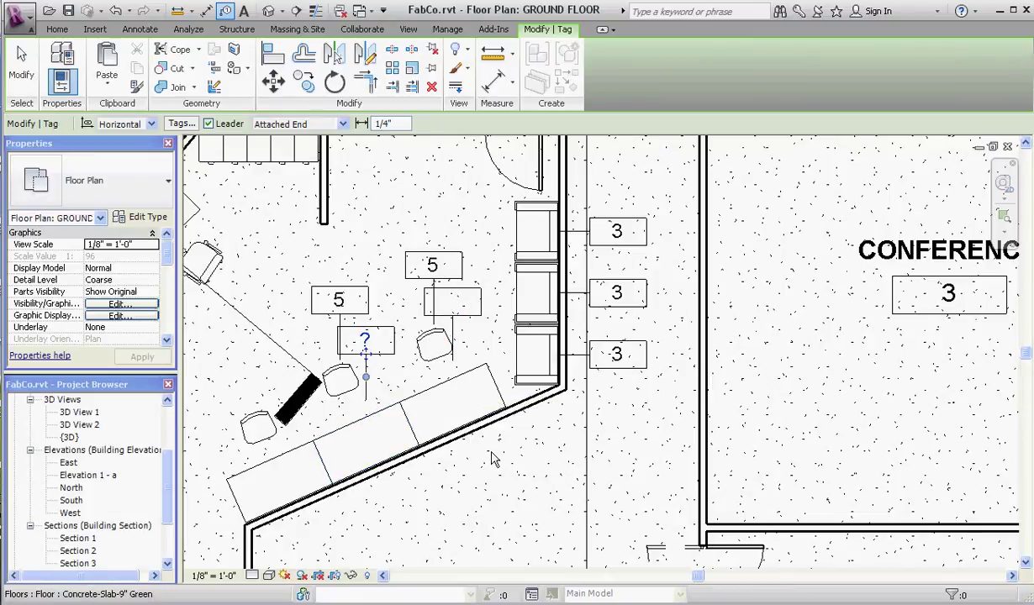
pyautogui.press('Escape')
pyautogui.press('Escape')
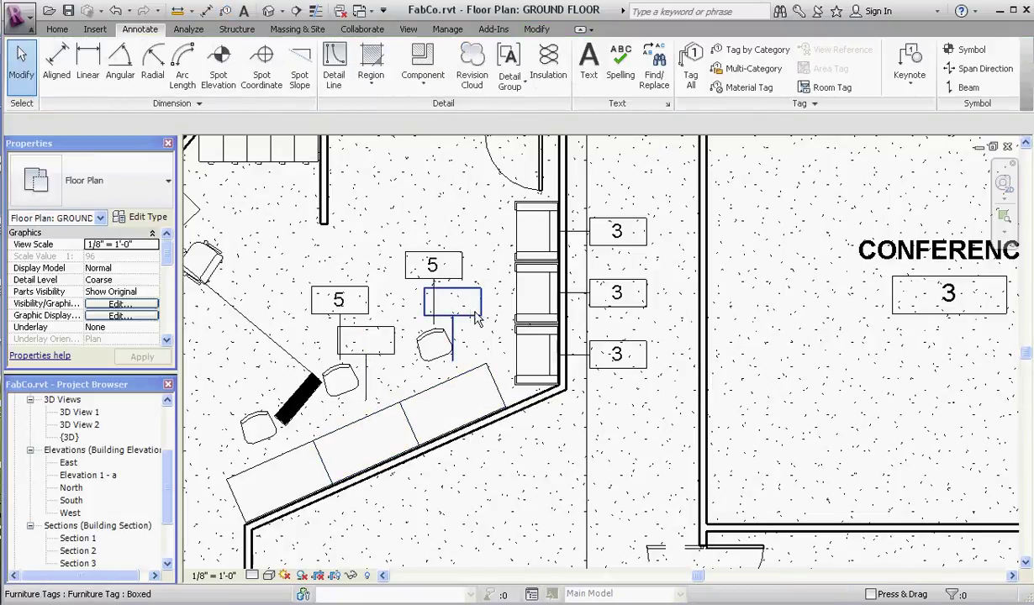
# Set the 60" x 30" Desk type's Type Mark to 6, accepting the duplicate-mark warning
pyautogui.click(473, 381)
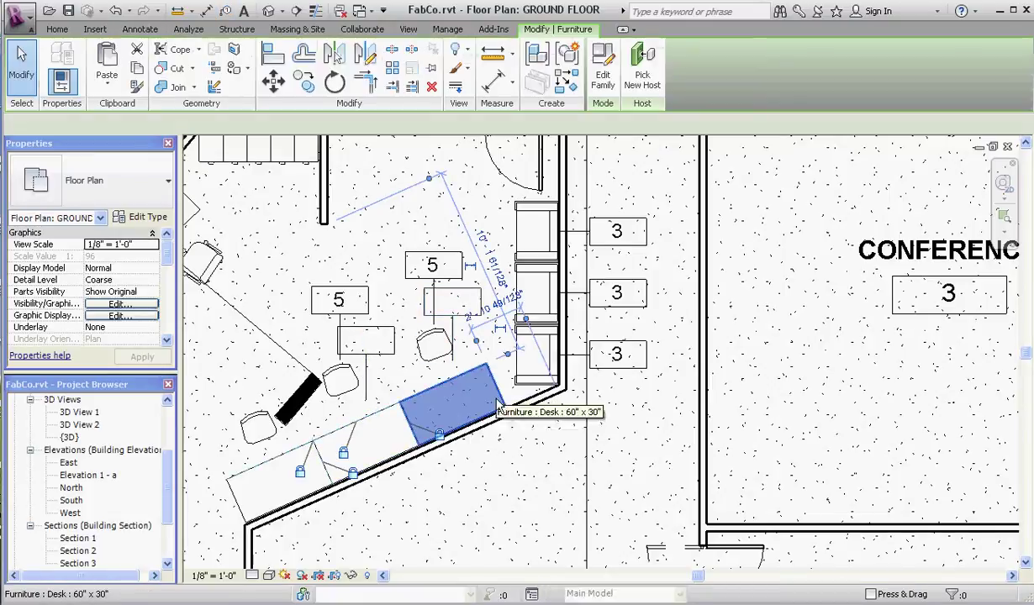
pyautogui.click(134, 217)
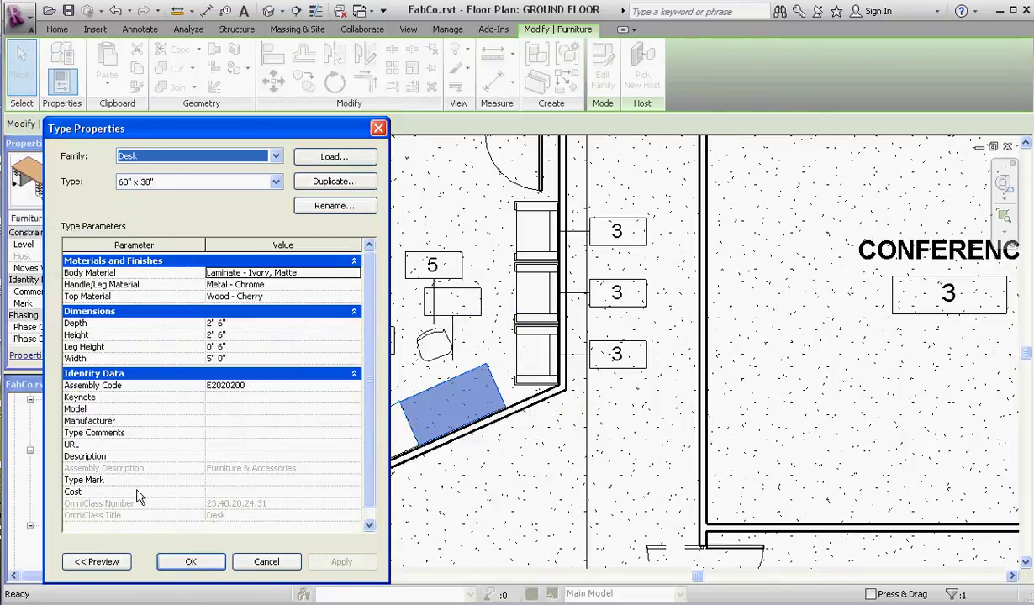
pyautogui.click(233, 481)
pyautogui.write('6')
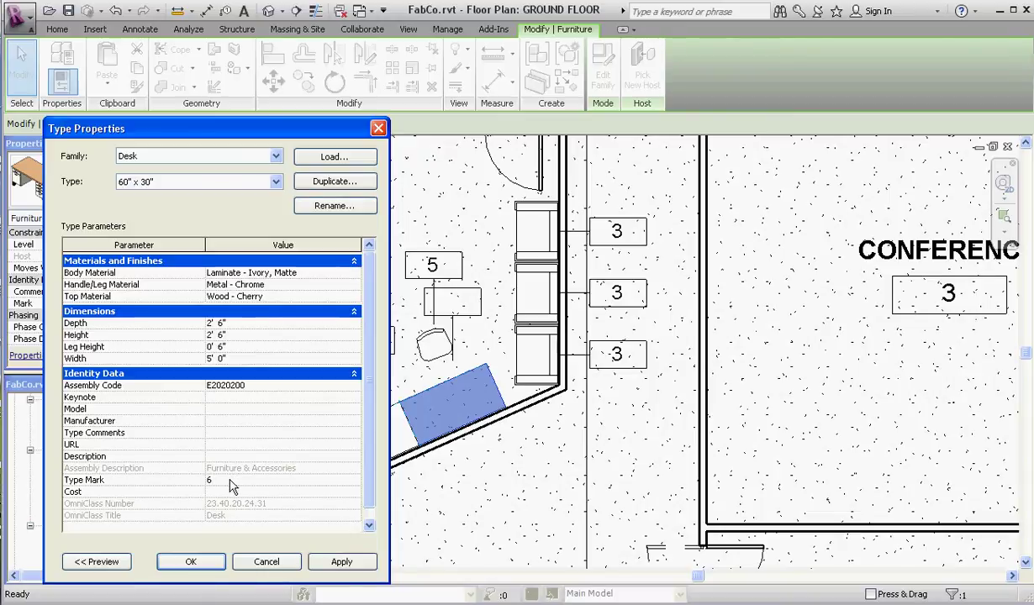
pyautogui.click(351, 563)
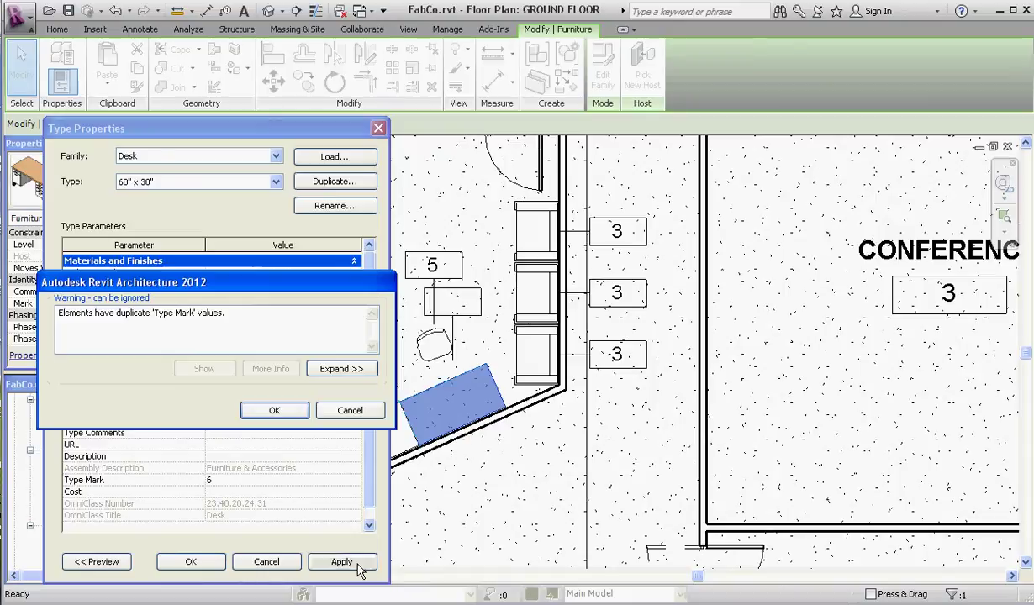
pyautogui.click(275, 410)
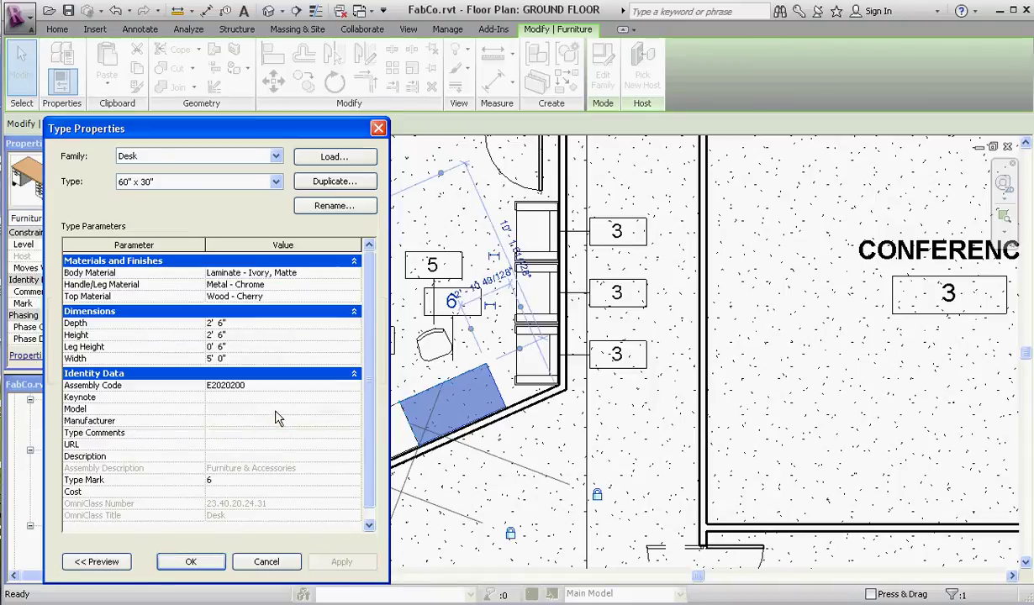
pyautogui.click(194, 561)
# Give the first 6 desk tag a free-end leader stretched down to the desk
pyautogui.scroll(-2, 642, 299)
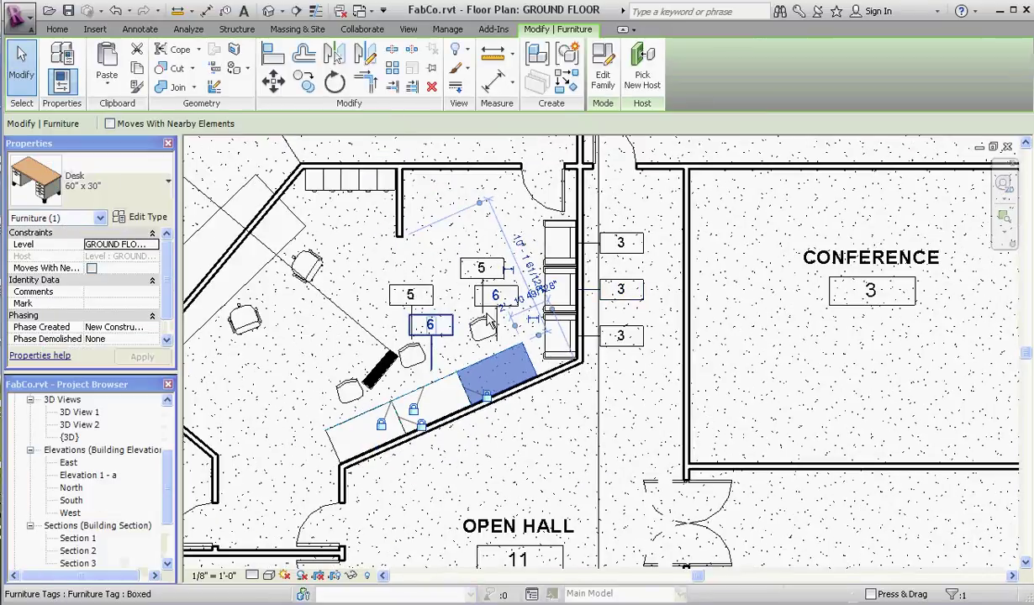
pyautogui.scroll(4, 521, 361)
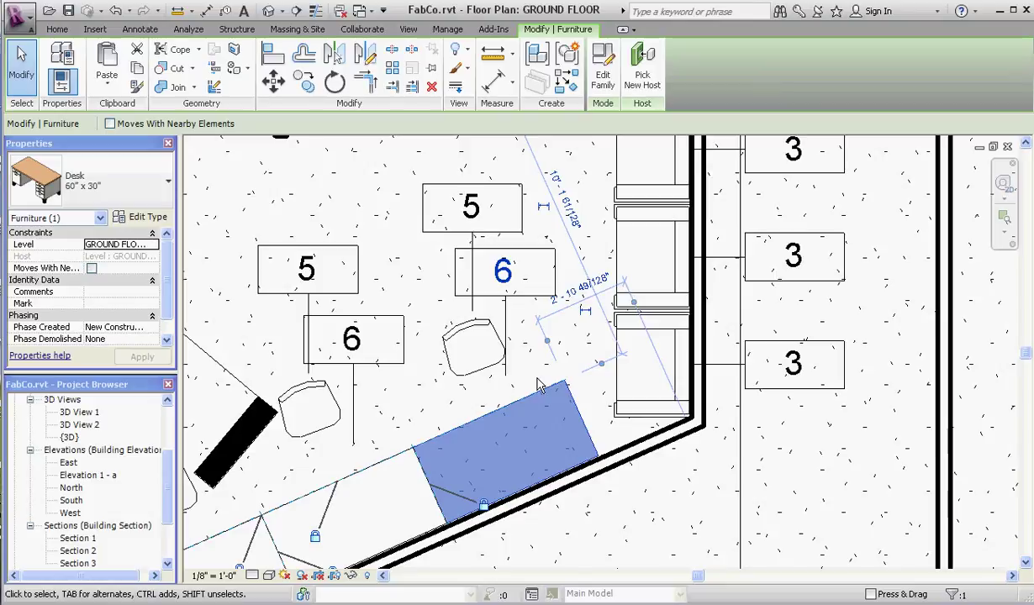
pyautogui.scroll(-2, 458, 254)
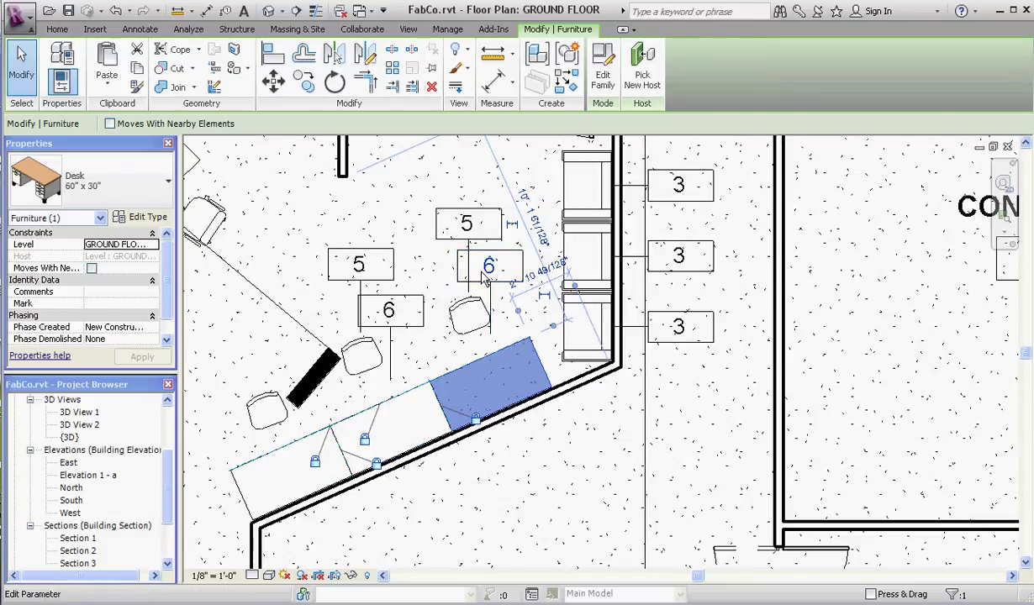
pyautogui.press('Escape')
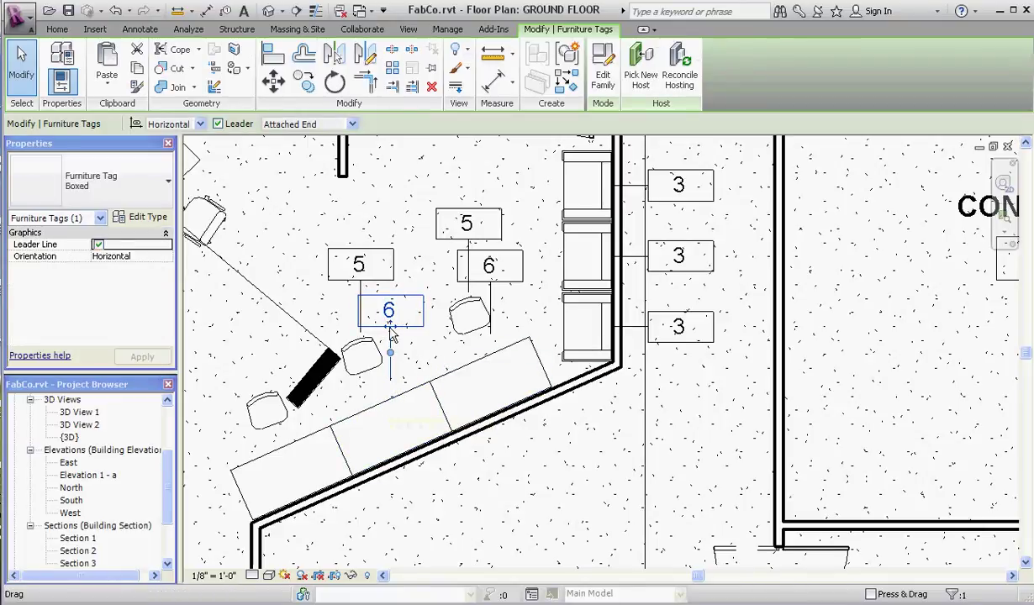
pyautogui.click(352, 124)
pyautogui.click(311, 150)
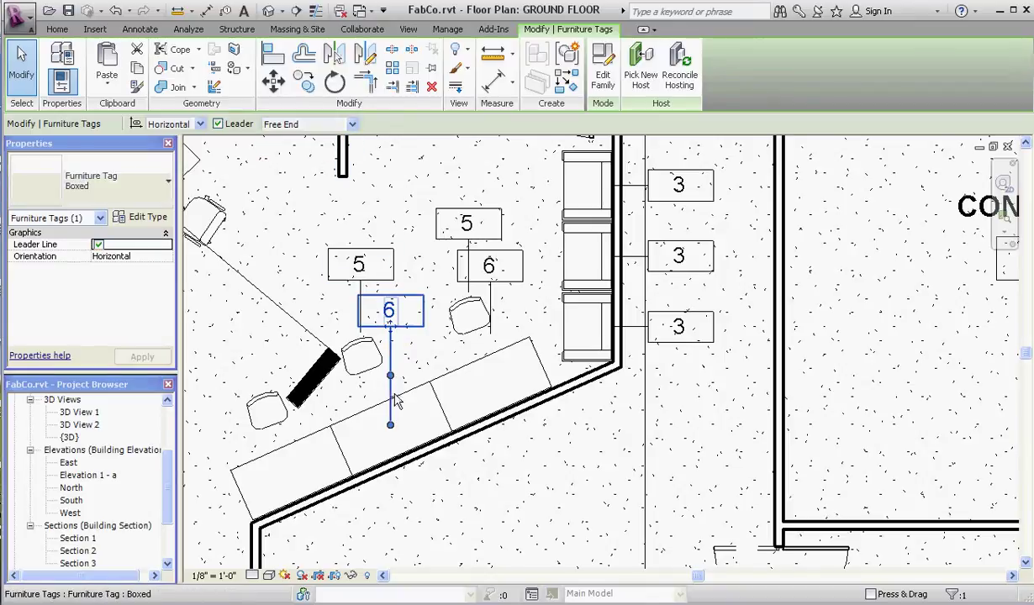
pyautogui.moveTo(402, 389); pyautogui.dragTo(413, 393)
pyautogui.click(512, 461)
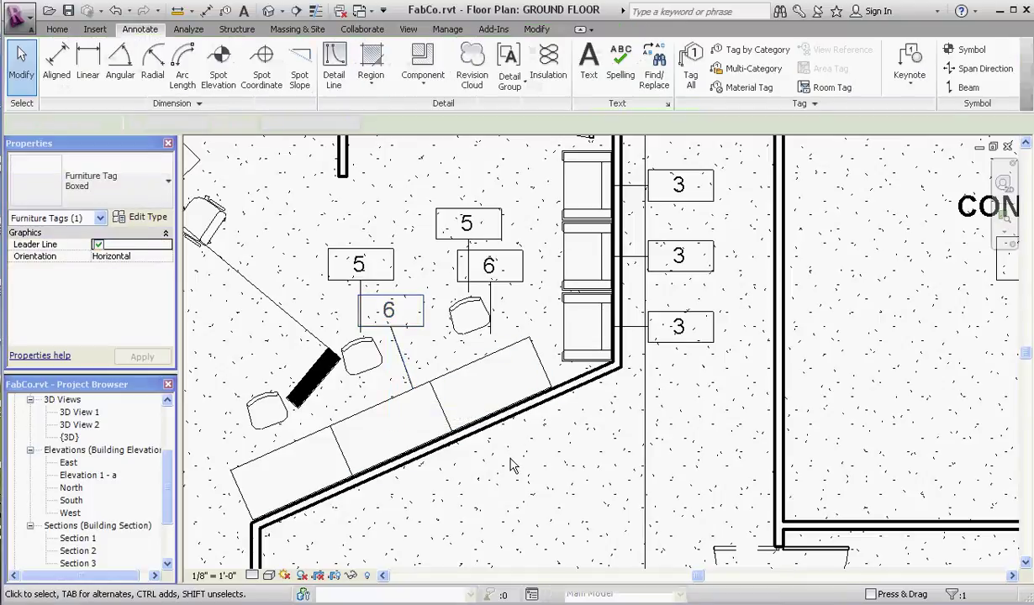
# Give the other 6 tag a free-end leader on the desk edge, then nudge both 6 tags right
pyautogui.click(524, 288)
pyautogui.click(353, 125)
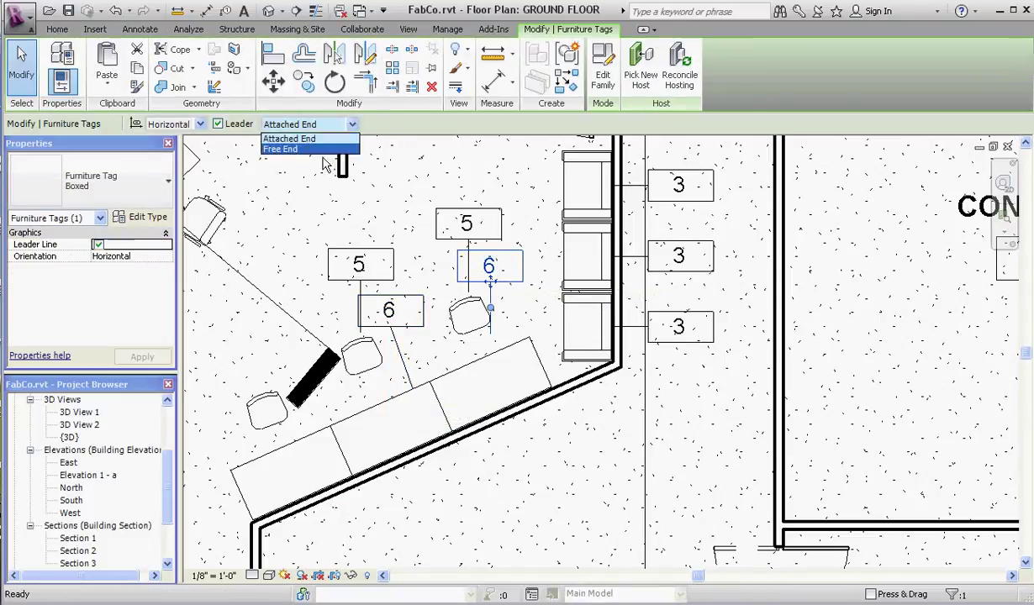
pyautogui.click(281, 144)
pyautogui.moveTo(491, 385); pyautogui.dragTo(518, 341)
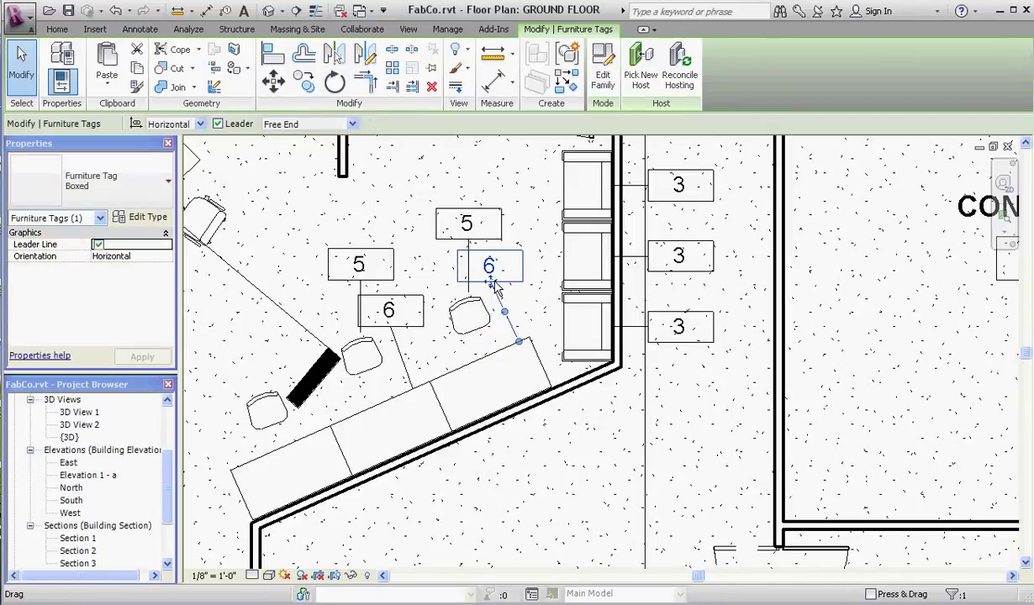
pyautogui.moveTo(518, 284); pyautogui.dragTo(527, 286)
pyautogui.click(401, 339)
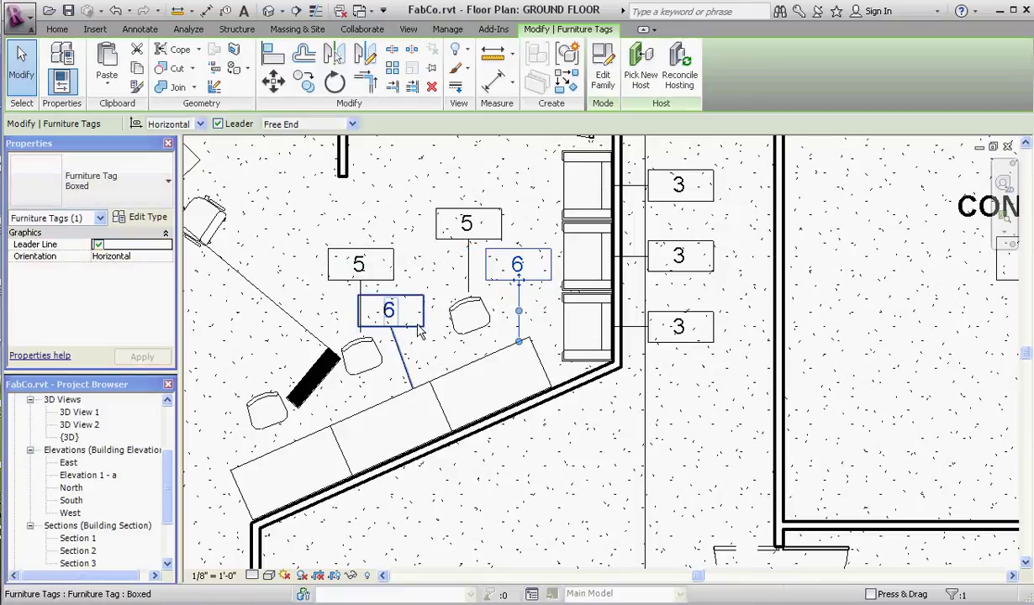
pyautogui.moveTo(387, 328); pyautogui.dragTo(409, 332)
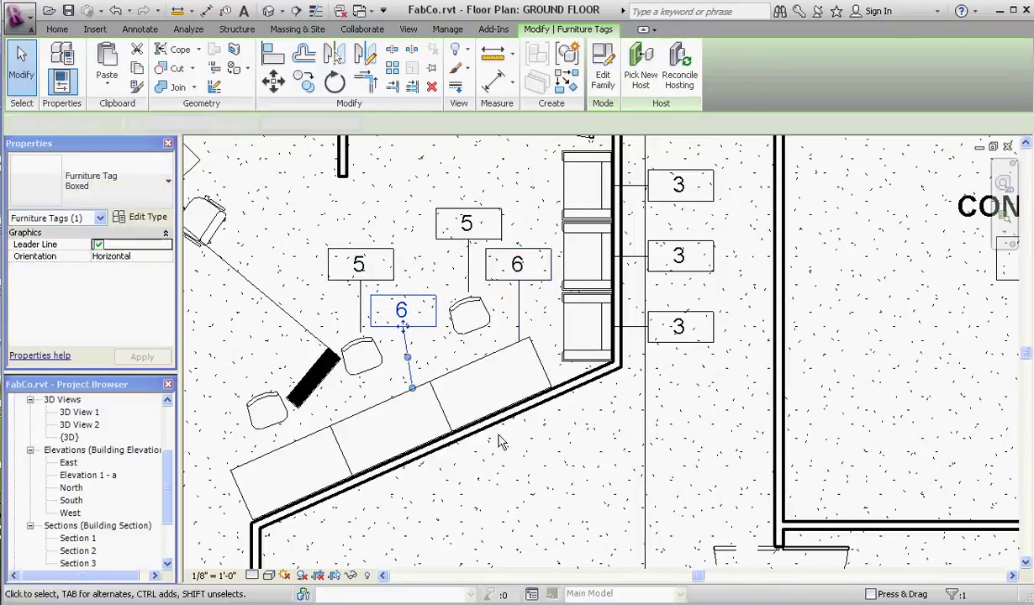
pyautogui.press('Escape')
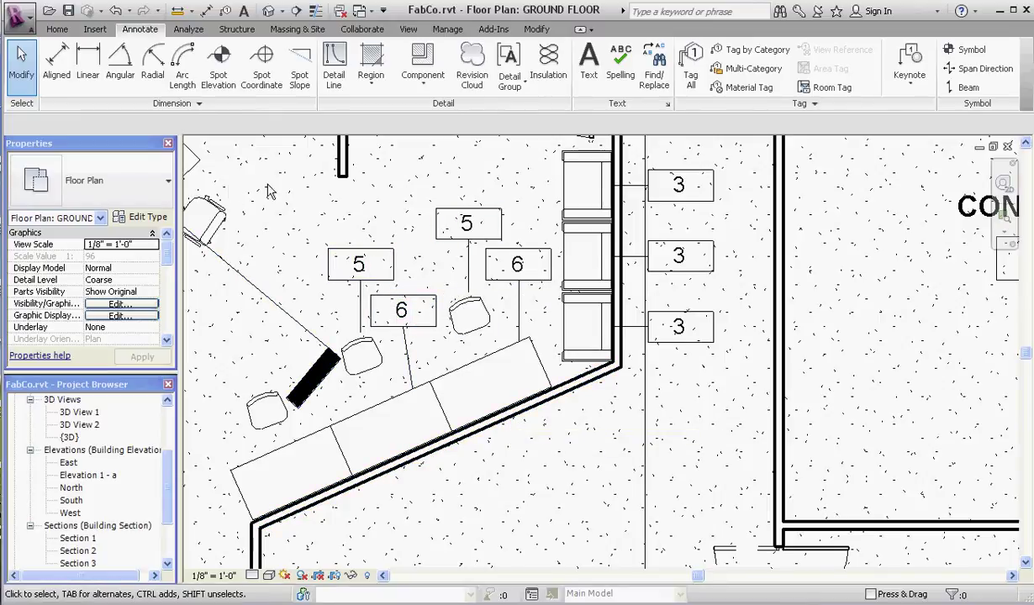
# Tag the Office 1 desk and its chair with Tag by Category
pyautogui.scroll(-2, 571, 345)
pyautogui.scroll(1, 530, 389)
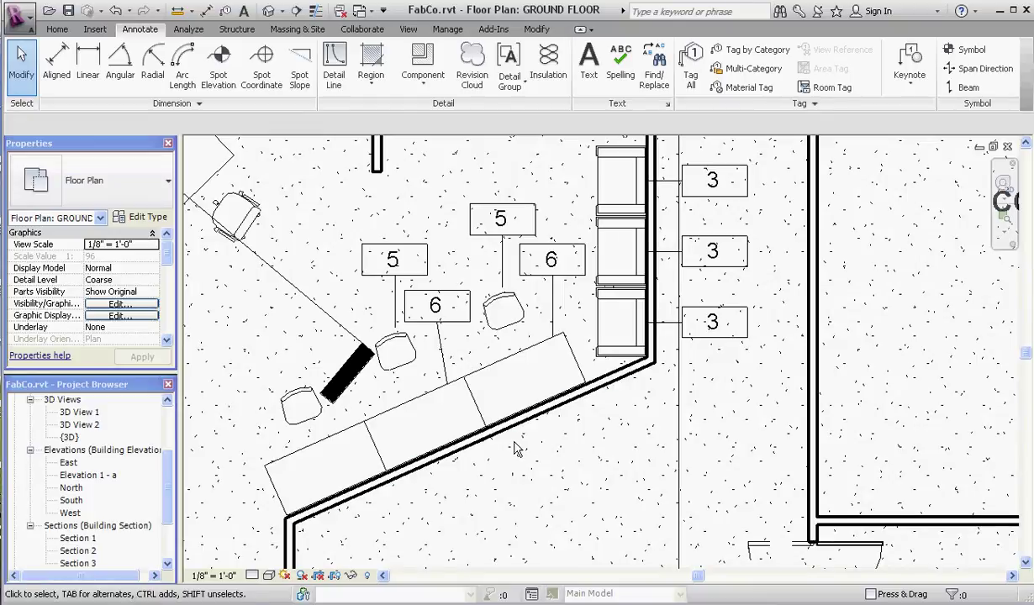
pyautogui.scroll(-3, 516, 448)
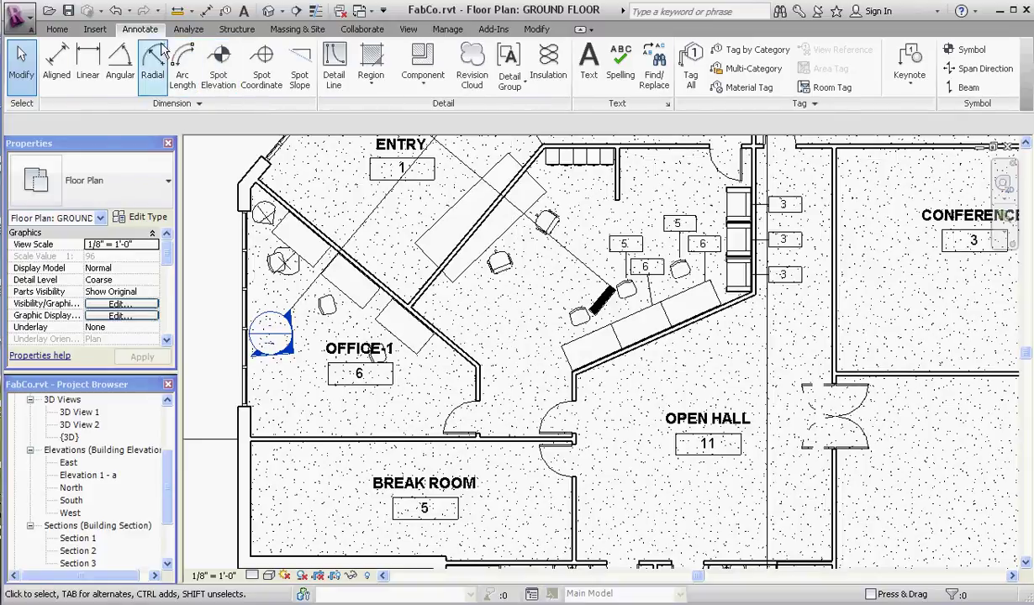
pyautogui.click(720, 49)
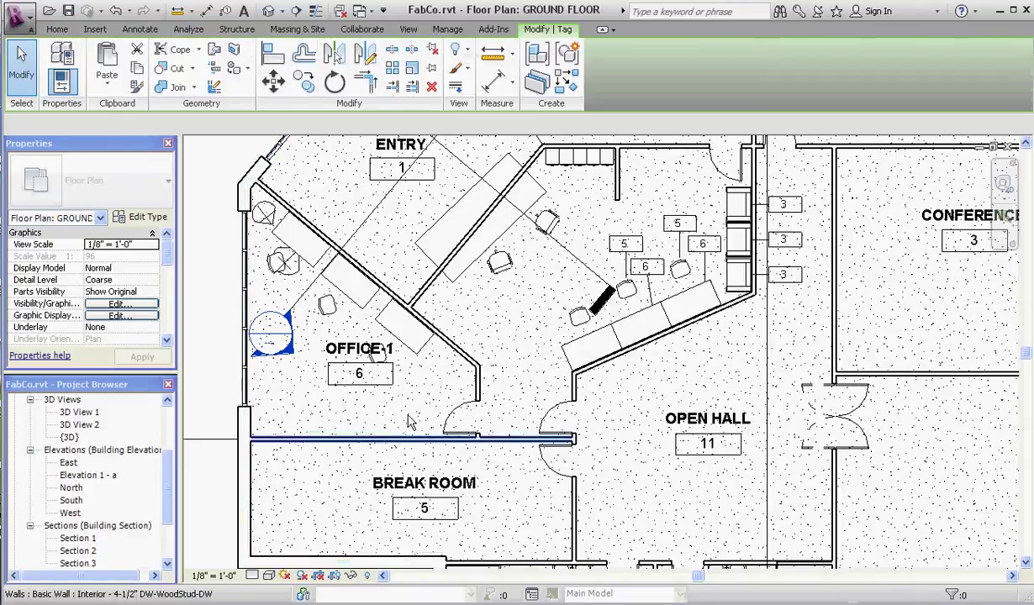
pyautogui.click(408, 361)
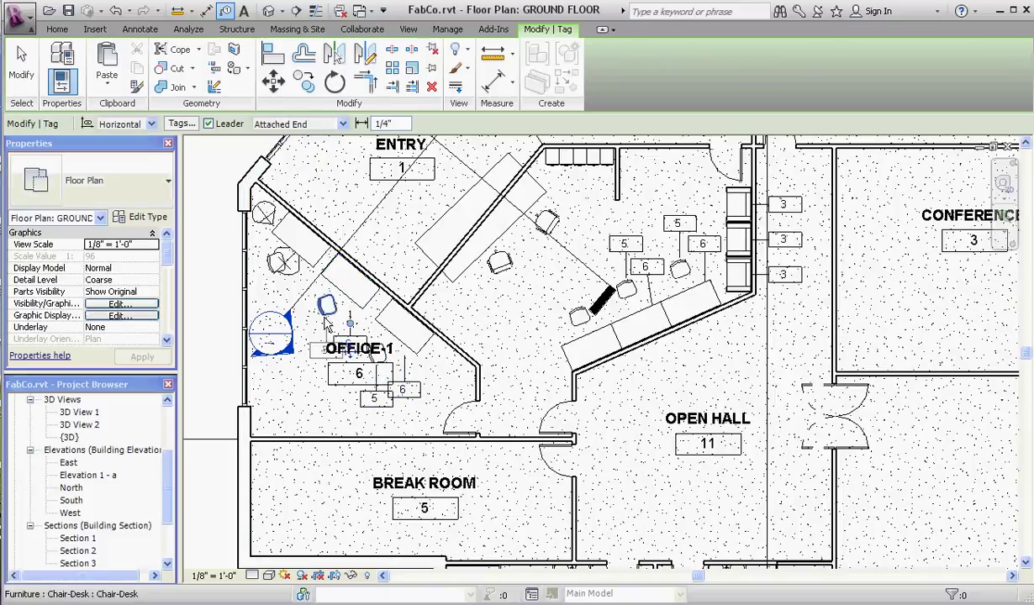
pyautogui.click(327, 349)
pyautogui.press('Escape')
# Move the OFFICE-1 room tag down and left, clear of the furniture tags
pyautogui.scroll(3, 375, 400)
pyautogui.click(375, 348)
pyautogui.scroll(-2, 386, 350)
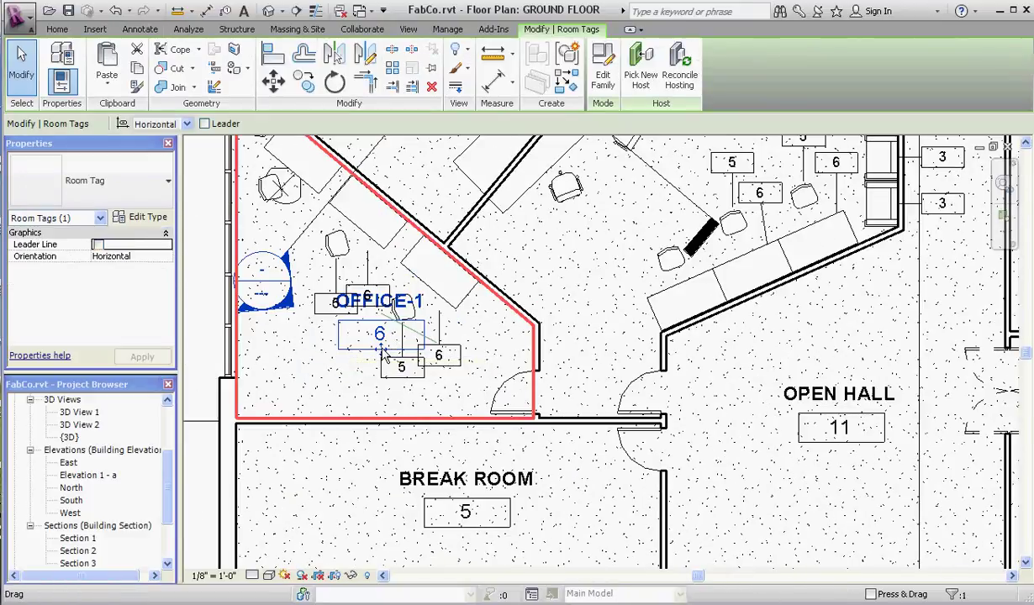
pyautogui.moveTo(382, 353); pyautogui.dragTo(312, 389)
pyautogui.press('Escape')
# Place the 5 tag beside the upper 6 tag and shift the lower 6 tag right with a free-end leader
pyautogui.scroll(2, 334, 296)
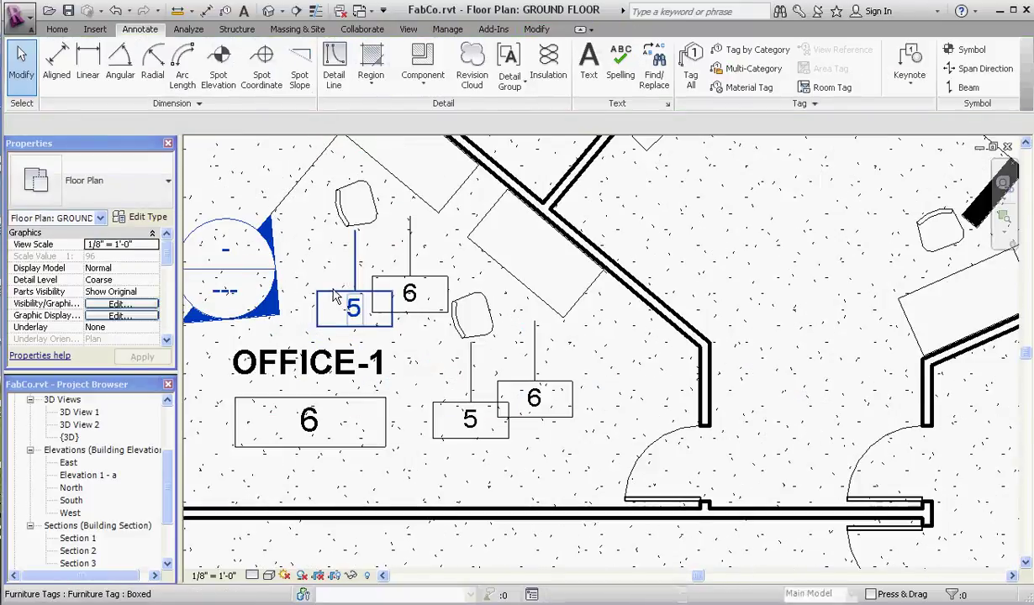
pyautogui.moveTo(334, 296); pyautogui.dragTo(313, 287)
pyautogui.click(411, 292)
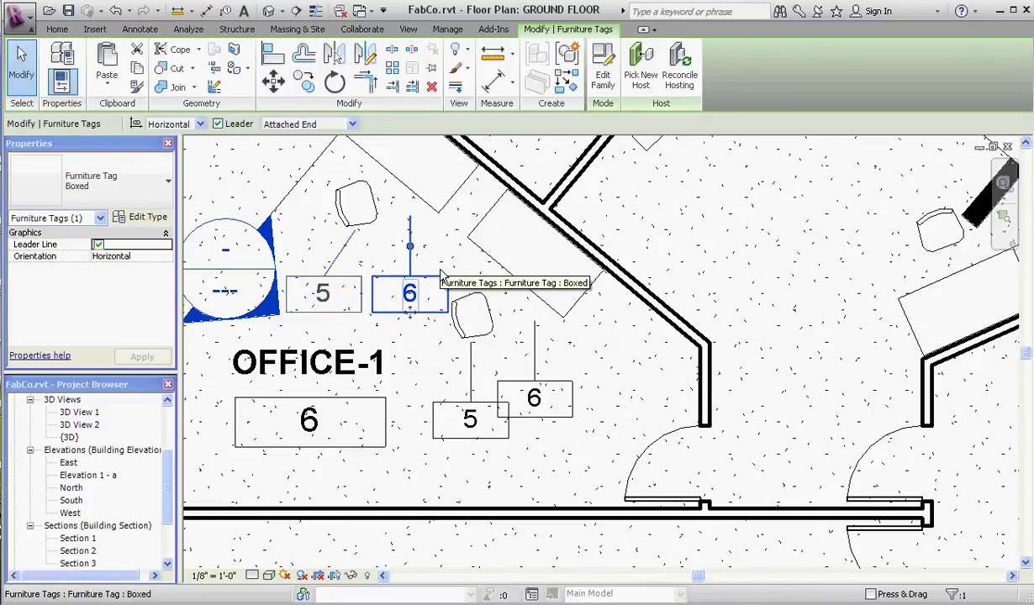
pyautogui.press('Escape')
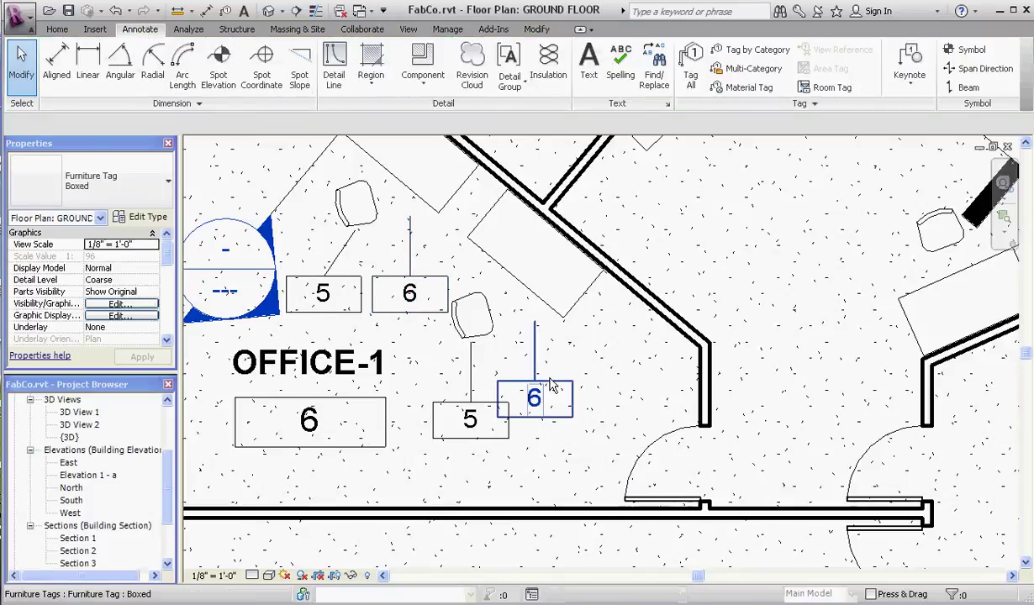
pyautogui.moveTo(554, 395)
pyautogui.mouseDown()
pyautogui.moveTo(621, 391)
pyautogui.moveTo(598, 390)
pyautogui.mouseUp()
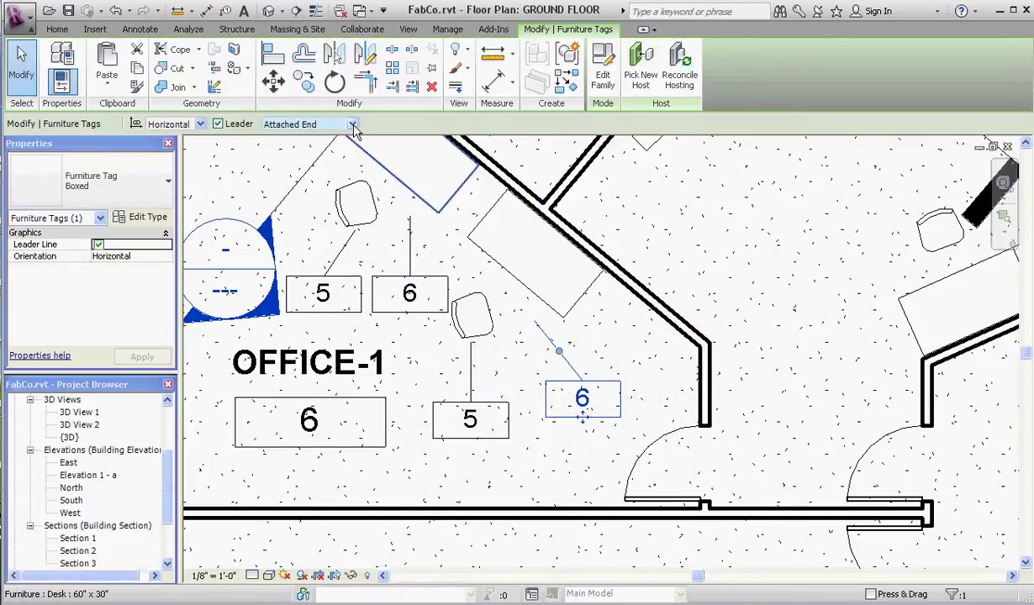
pyautogui.click(295, 143)
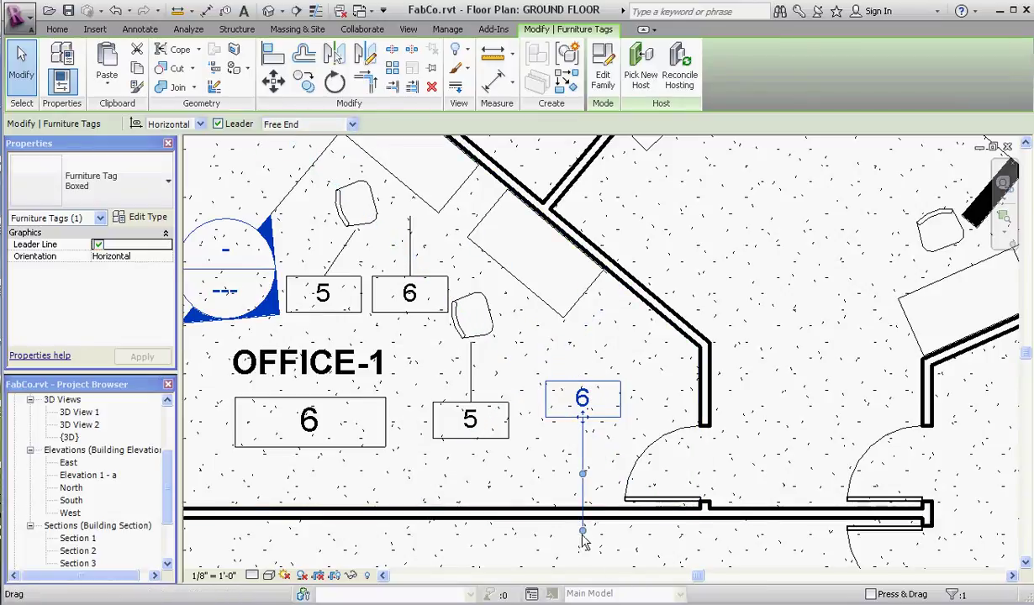